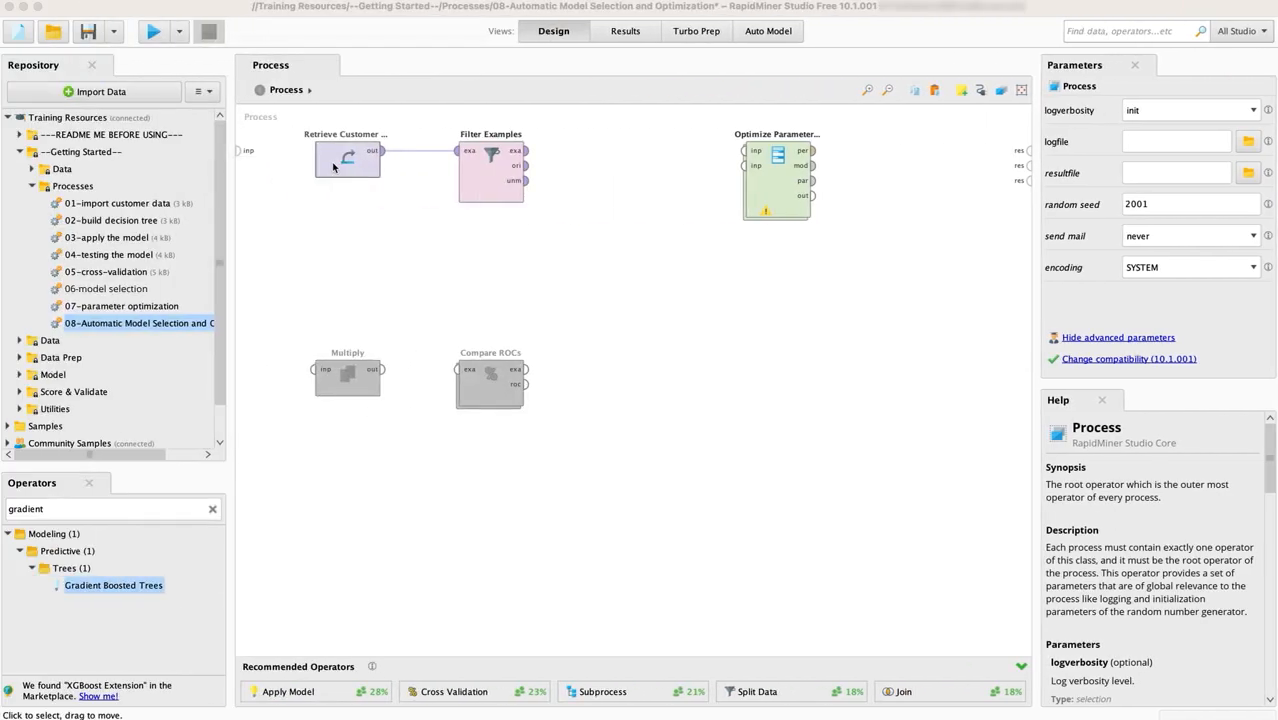
Inspect the Decision Tree cross-validation nested inside the Optimize Parameters (Grid) operator and return to the main process.
{"action": "double_click", "coordinate": [774, 168]}
{"action": "double_click", "coordinate": [395, 183]}
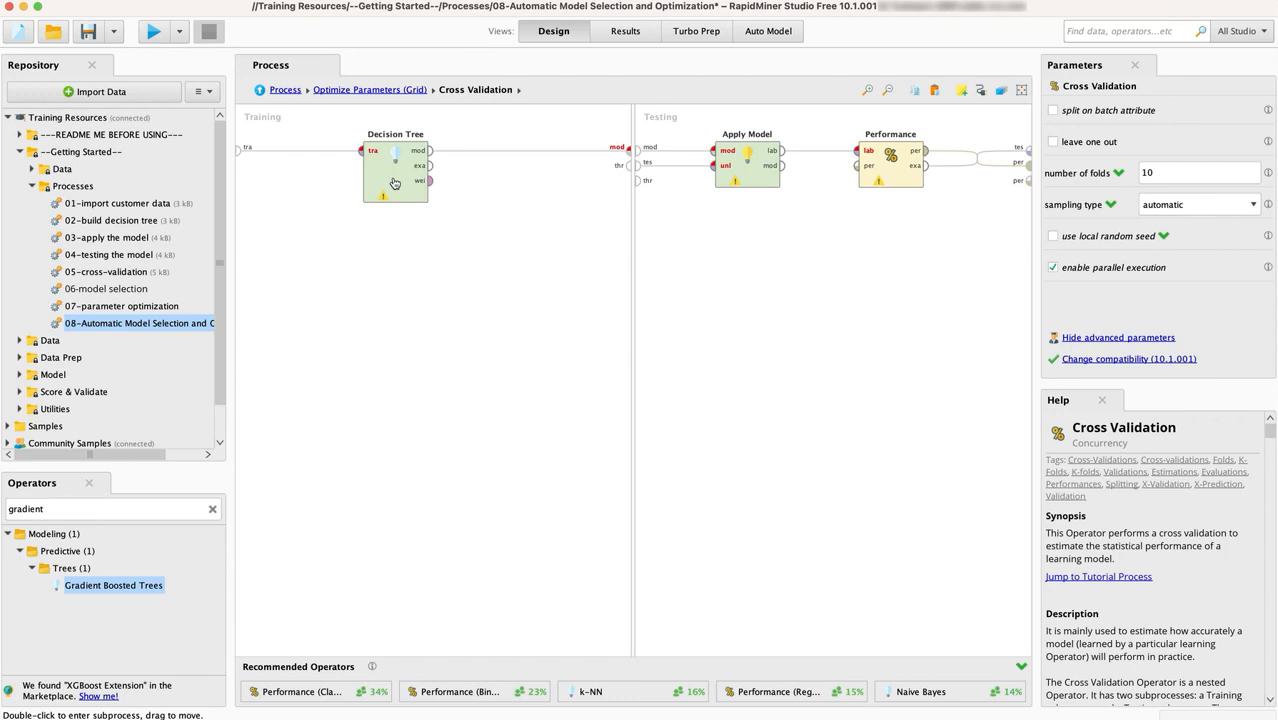
{"action": "left_click", "coordinate": [288, 92]}
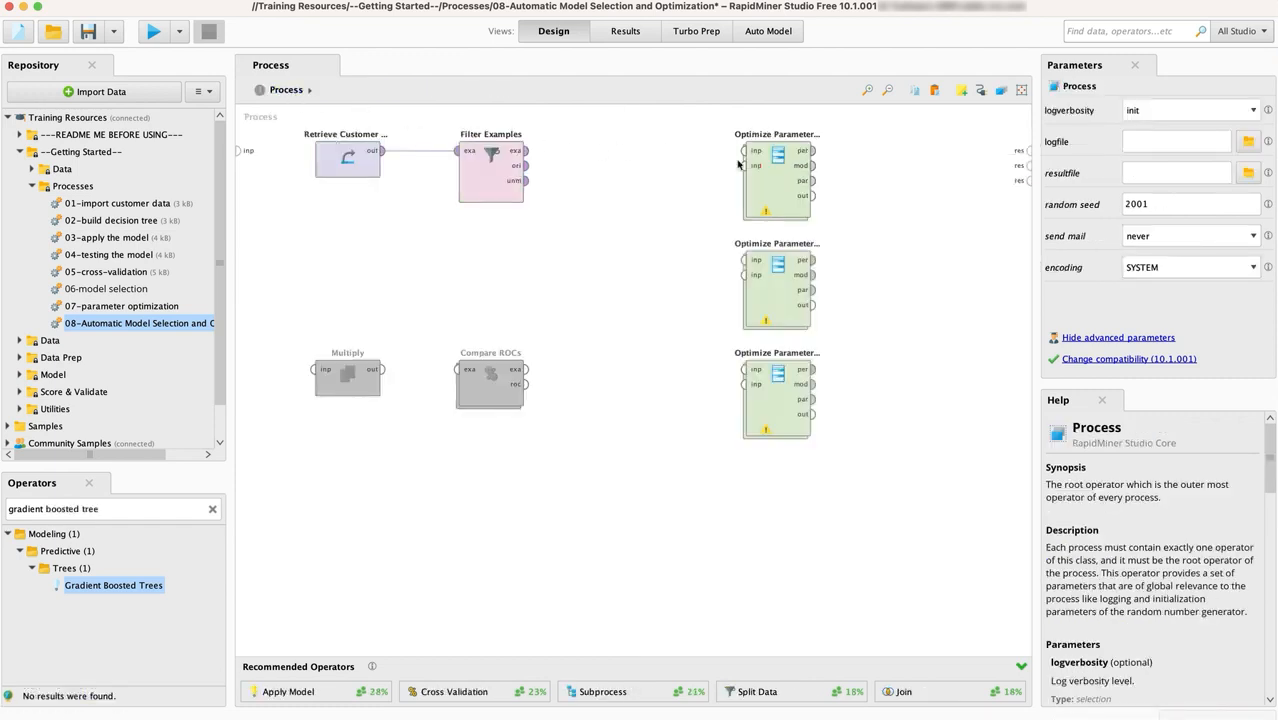
Add Random Forest number_of_trees to the second grid's optimized parameters and Gradient Boosted Trees min_split_improvement to the third's.
{"action": "double_click", "coordinate": [787, 280]}
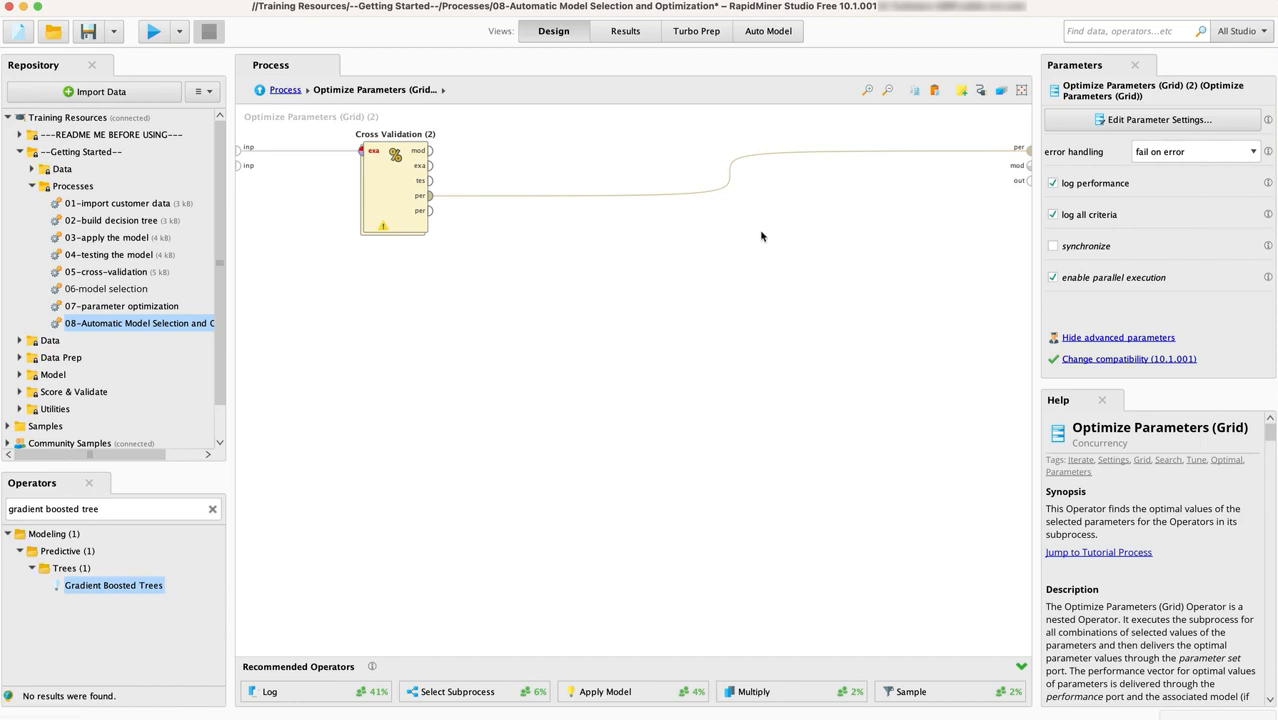
{"action": "left_click", "coordinate": [1133, 121]}
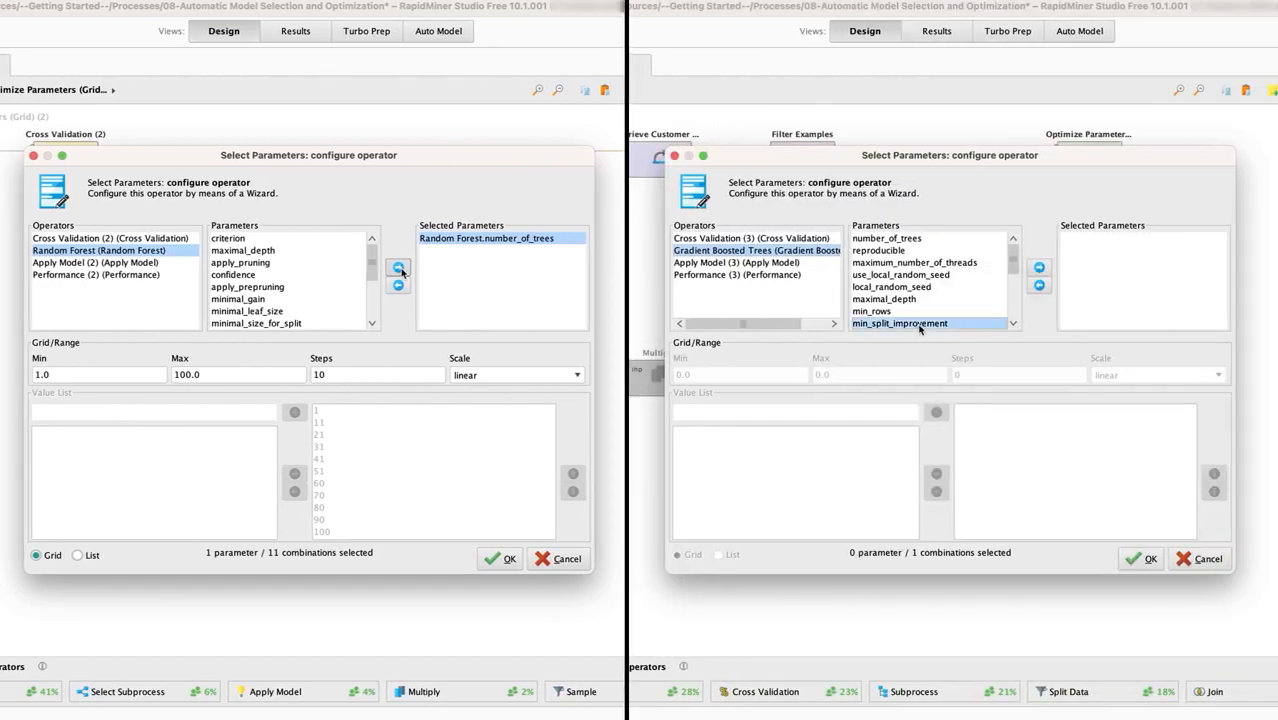
{"action": "left_click", "coordinate": [1039, 268]}
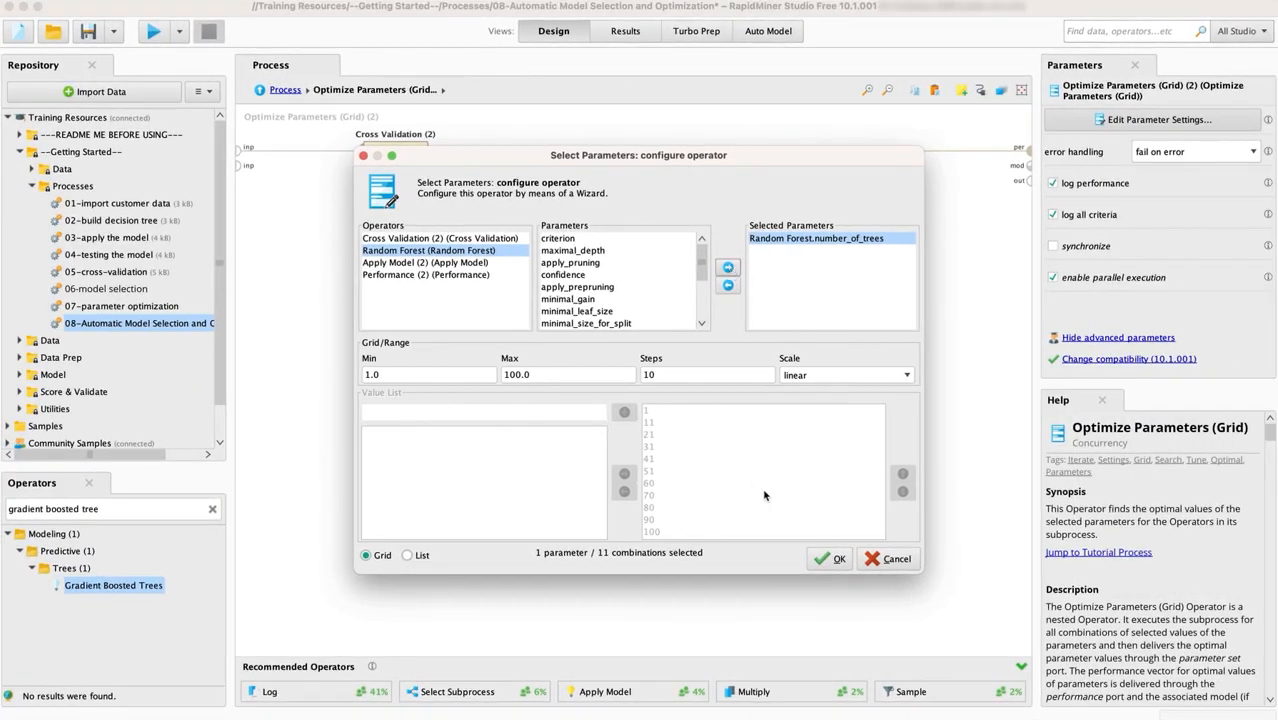
{"action": "left_click", "coordinate": [831, 563]}
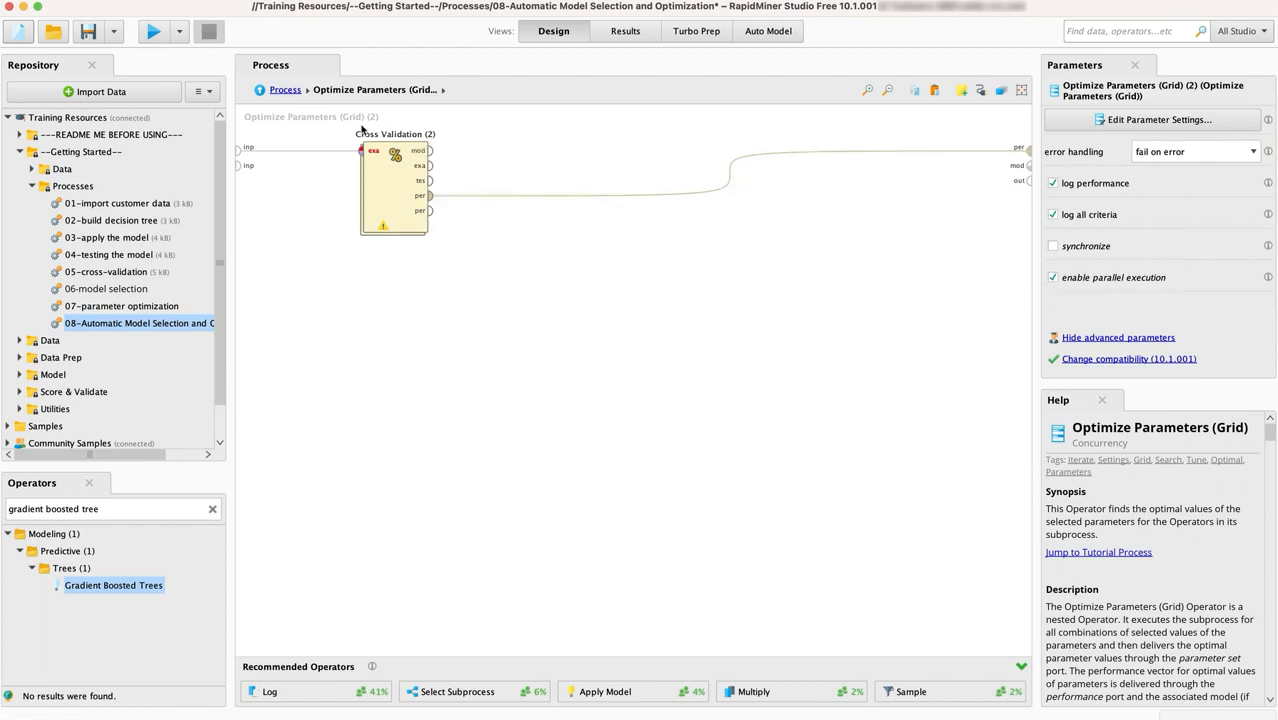
{"action": "left_click", "coordinate": [285, 92]}
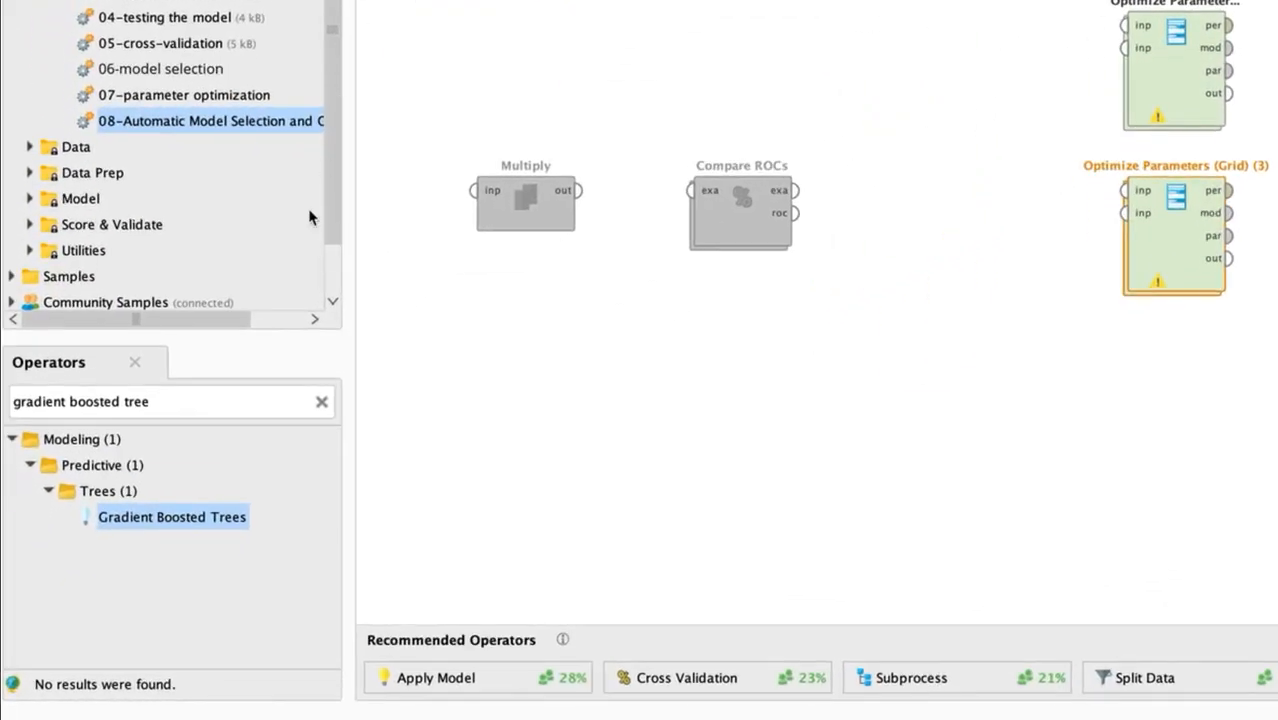
Find the Select Subprocess operator and add it to the main process beside the Optimize Parameters operators.
{"action": "triple_click", "coordinate": [247, 398]}
{"action": "type", "text": "subprocess"}
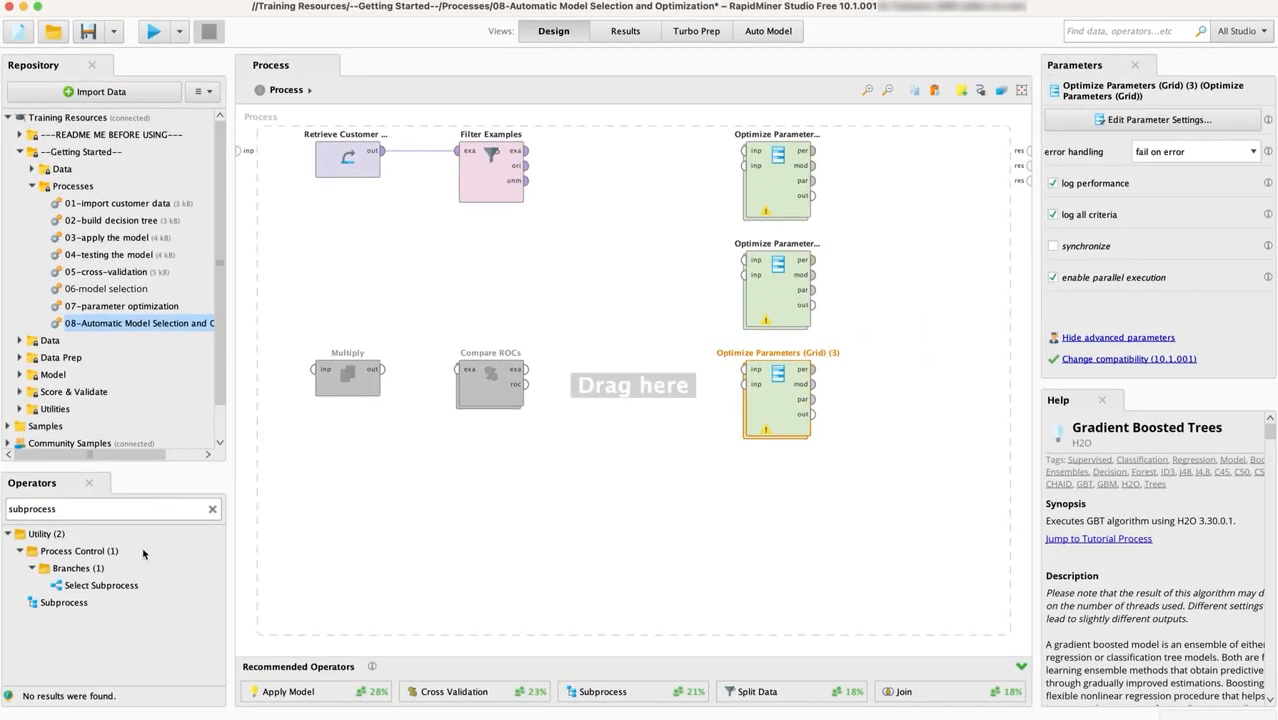
{"action": "left_click_drag", "start_coordinate": [126, 586], "coordinate": [933, 285]}
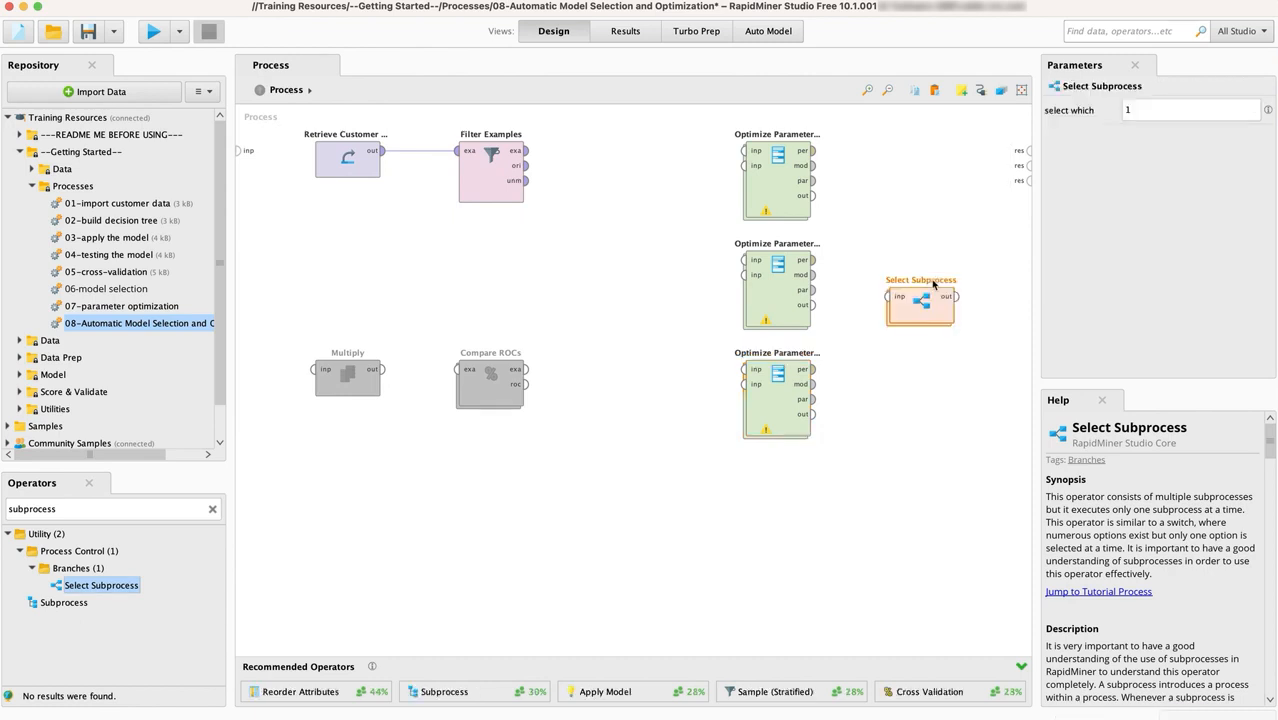
Move all three Optimize Parameters (Grid) operators from the main process into Selection 1 of Select Subprocess.
{"action": "left_click_drag", "start_coordinate": [862, 449], "coordinate": [712, 121]}
{"action": "right_click", "coordinate": [766, 199]}
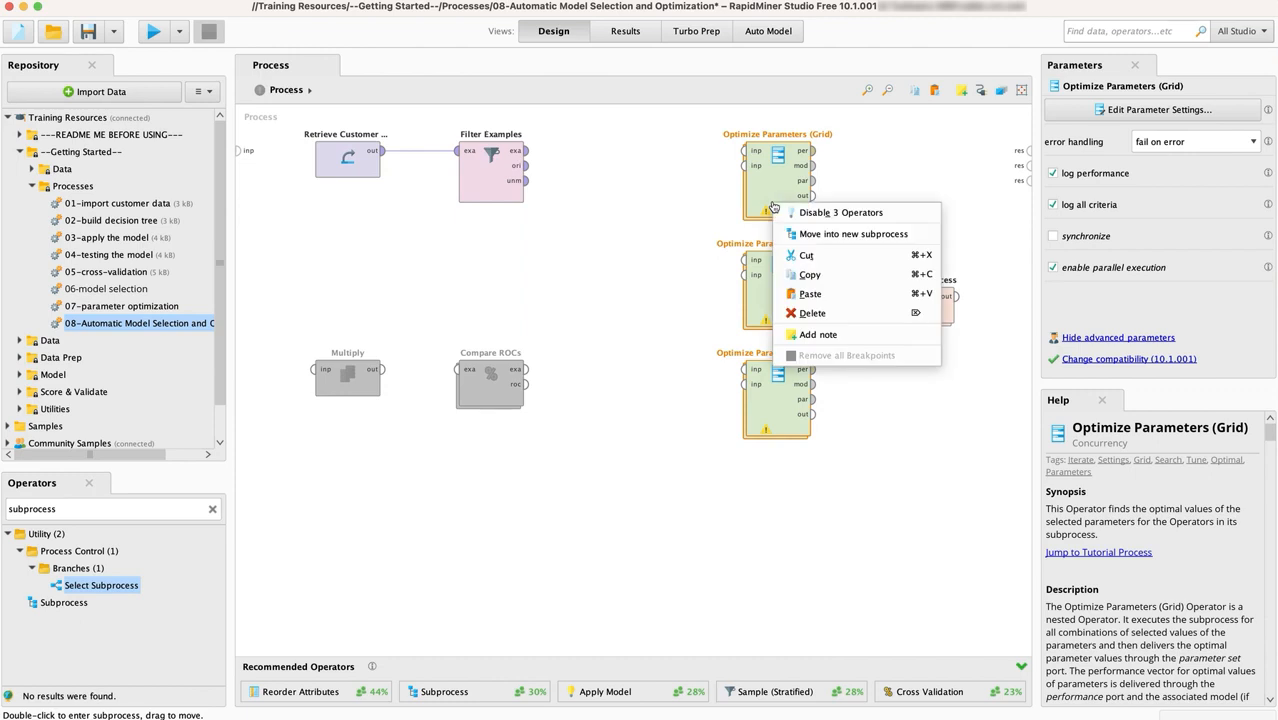
{"action": "left_click", "coordinate": [808, 256]}
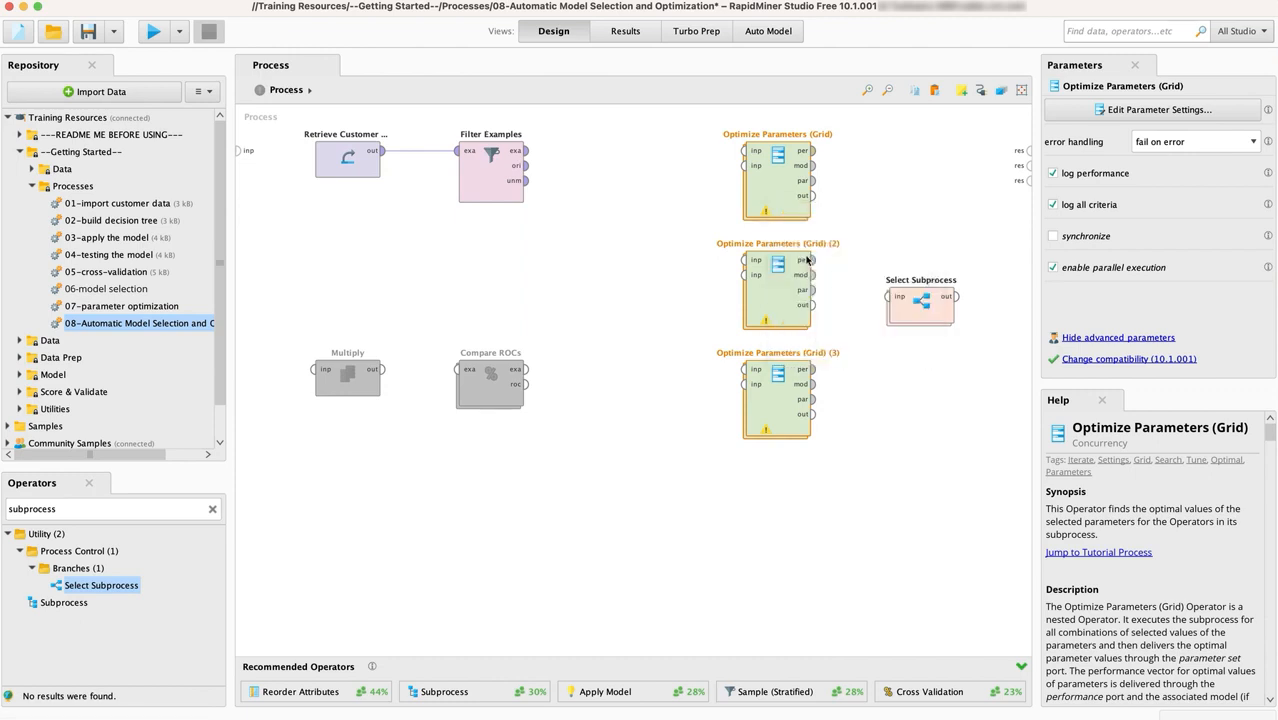
{"action": "double_click", "coordinate": [915, 310]}
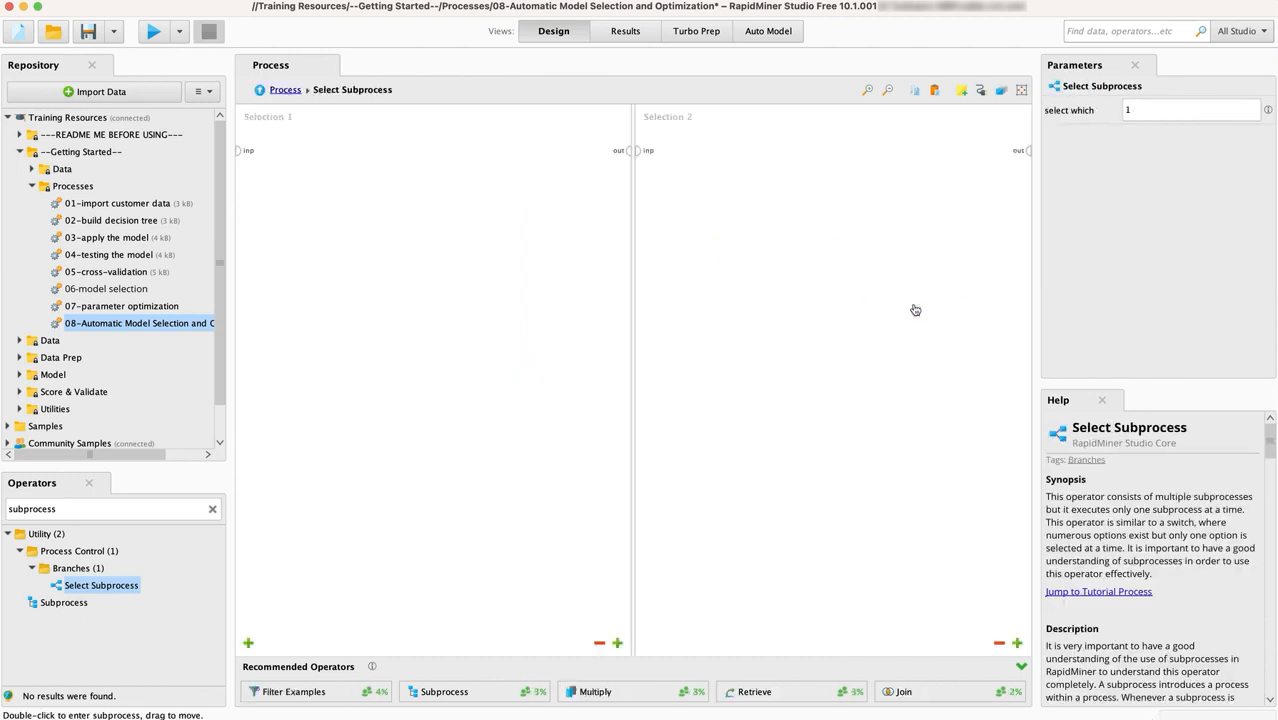
{"action": "right_click", "coordinate": [362, 208]}
{"action": "left_click", "coordinate": [404, 317]}
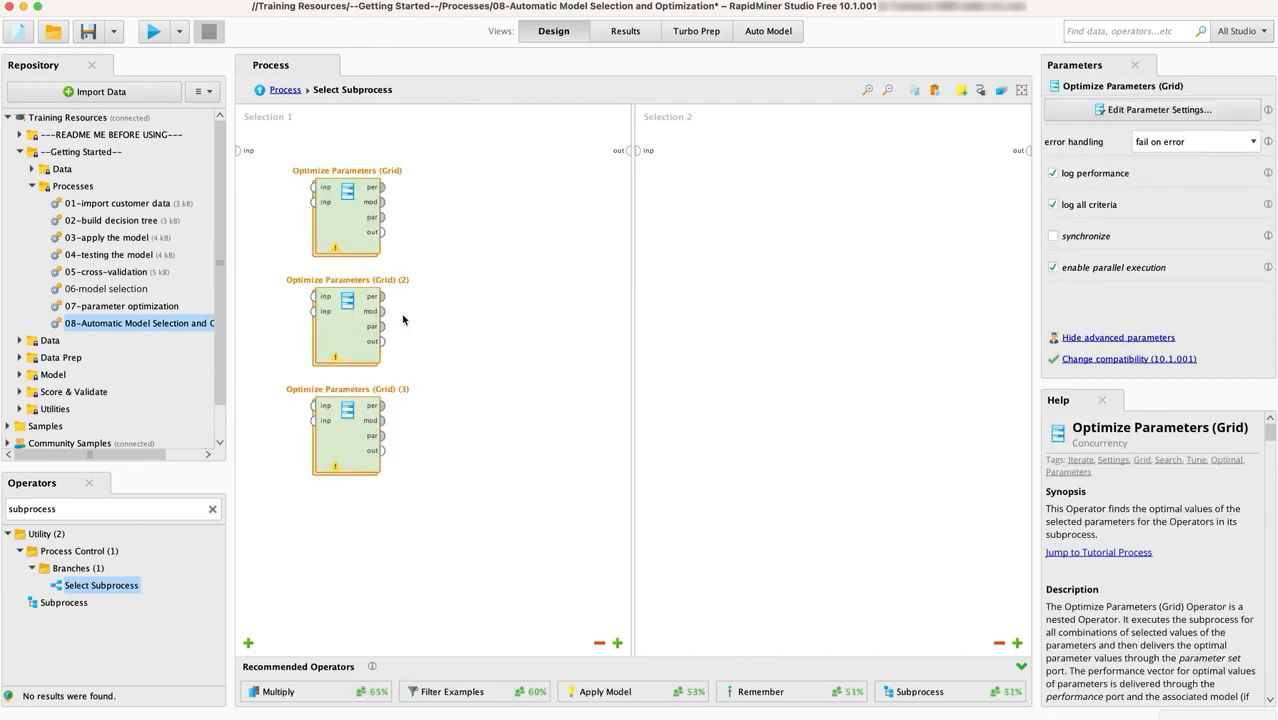
Move the Optimize Parameters (Grid) (2) and (3) operators from Selection 1 into Selection 2.
{"action": "left_click_drag", "start_coordinate": [427, 497], "coordinate": [288, 272]}
{"action": "right_click", "coordinate": [369, 343]}
{"action": "left_click", "coordinate": [386, 377]}
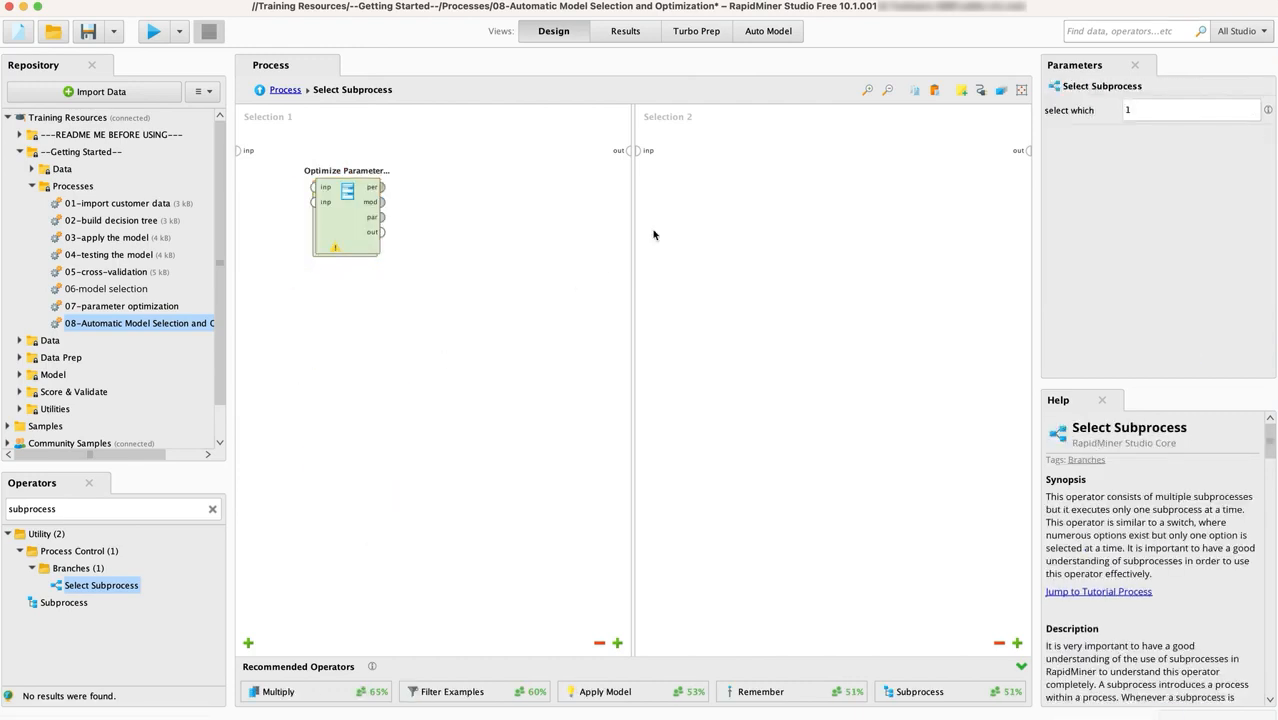
{"action": "key", "text": "super+v"}
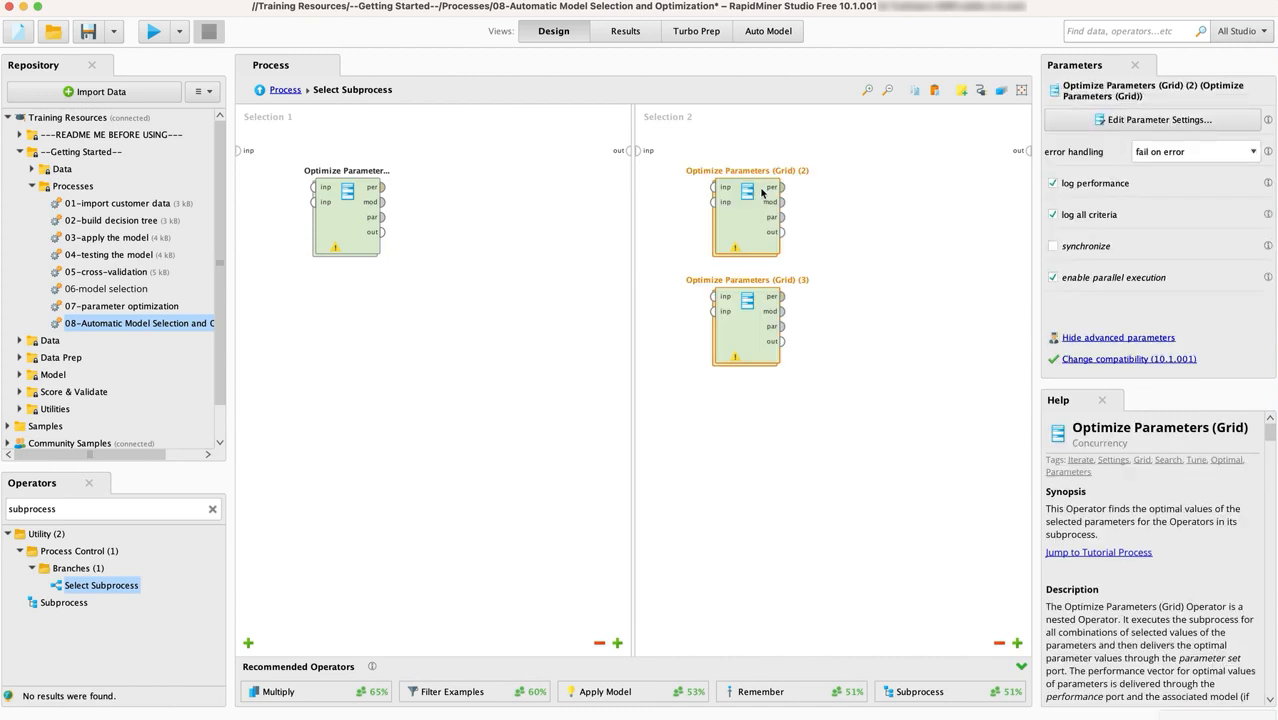
Add a third selection to Select Subprocess and move Optimize Parameters (Grid) (3) into it.
{"action": "left_click", "coordinate": [751, 329]}
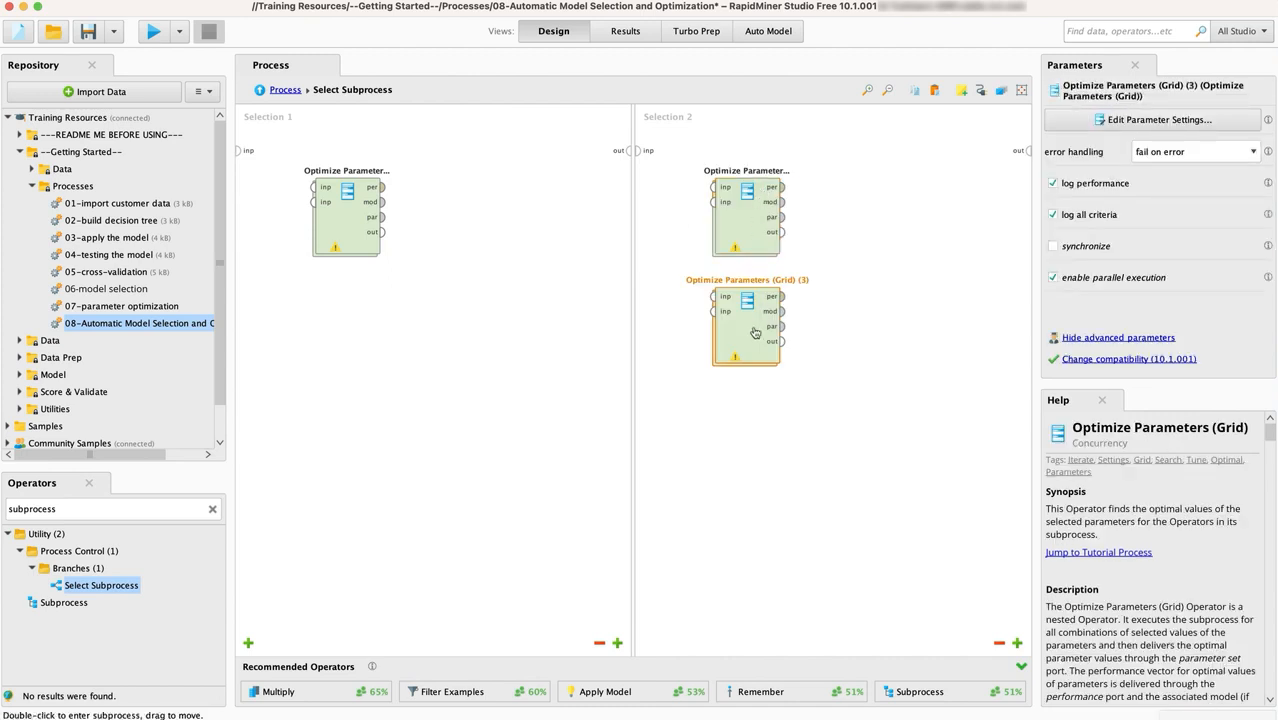
{"action": "right_click", "coordinate": [753, 329]}
{"action": "left_click", "coordinate": [792, 461]}
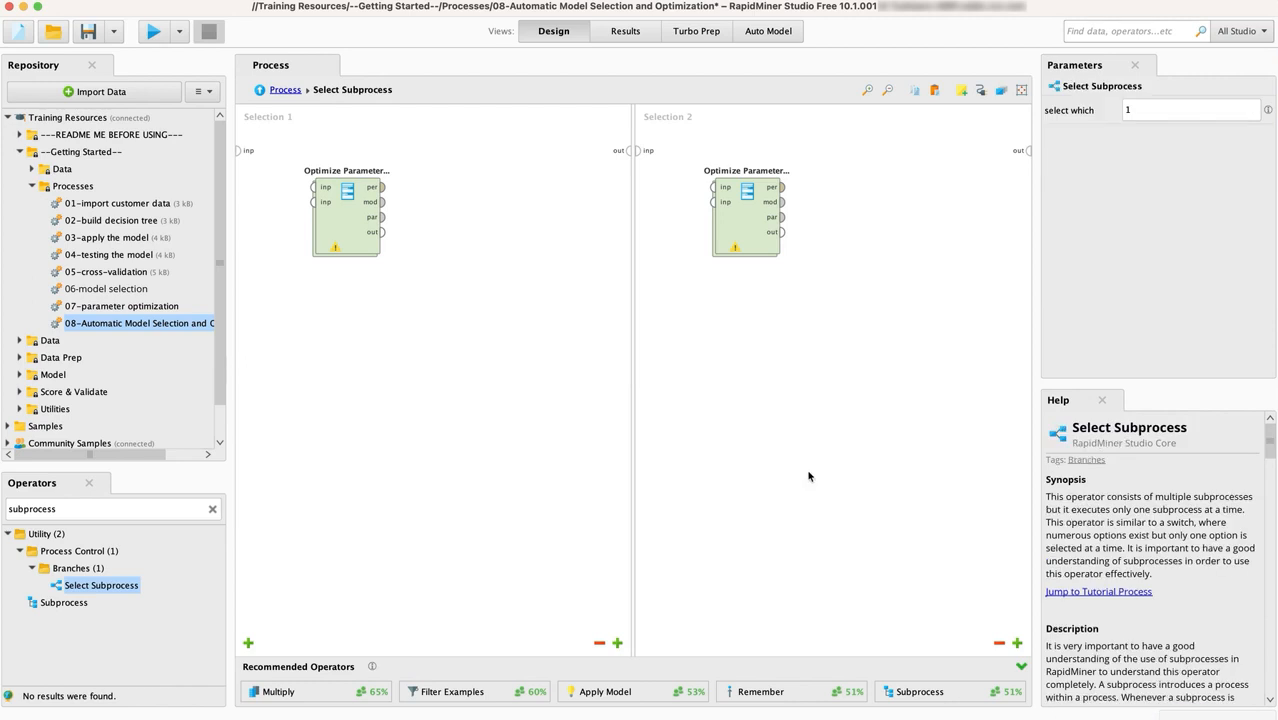
{"action": "left_click", "coordinate": [1017, 643]}
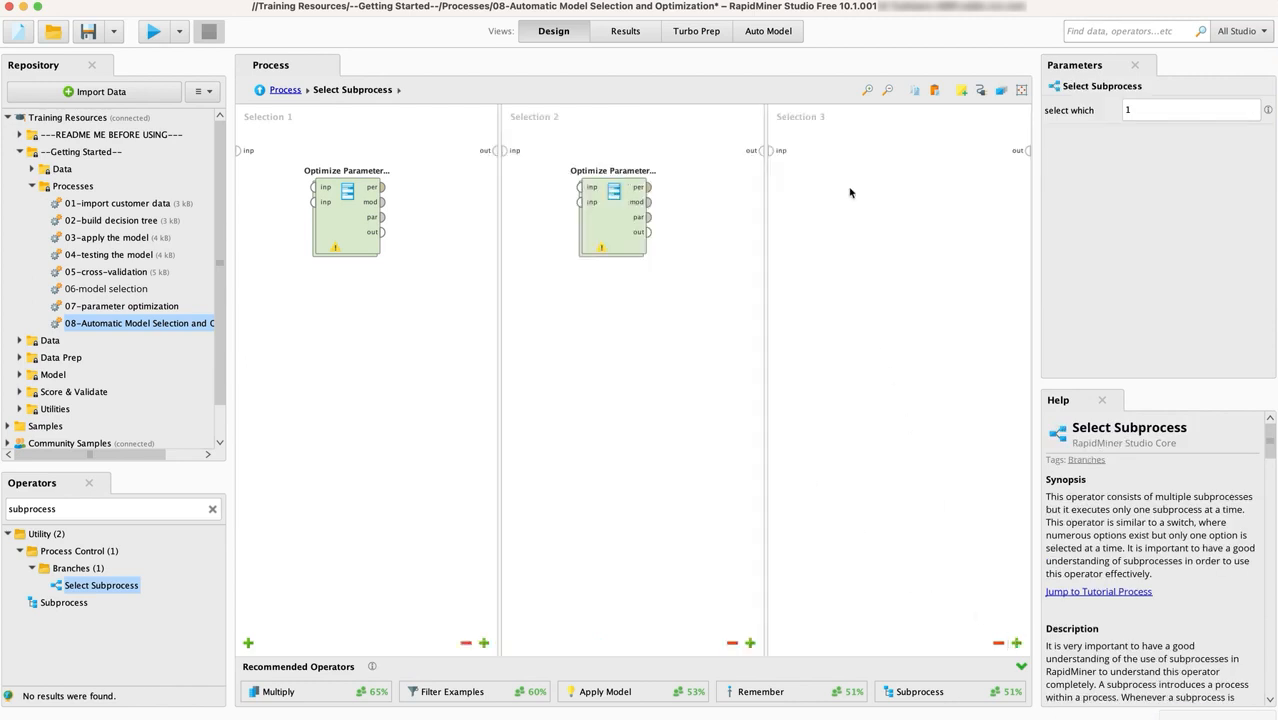
{"action": "key", "text": "super+v"}
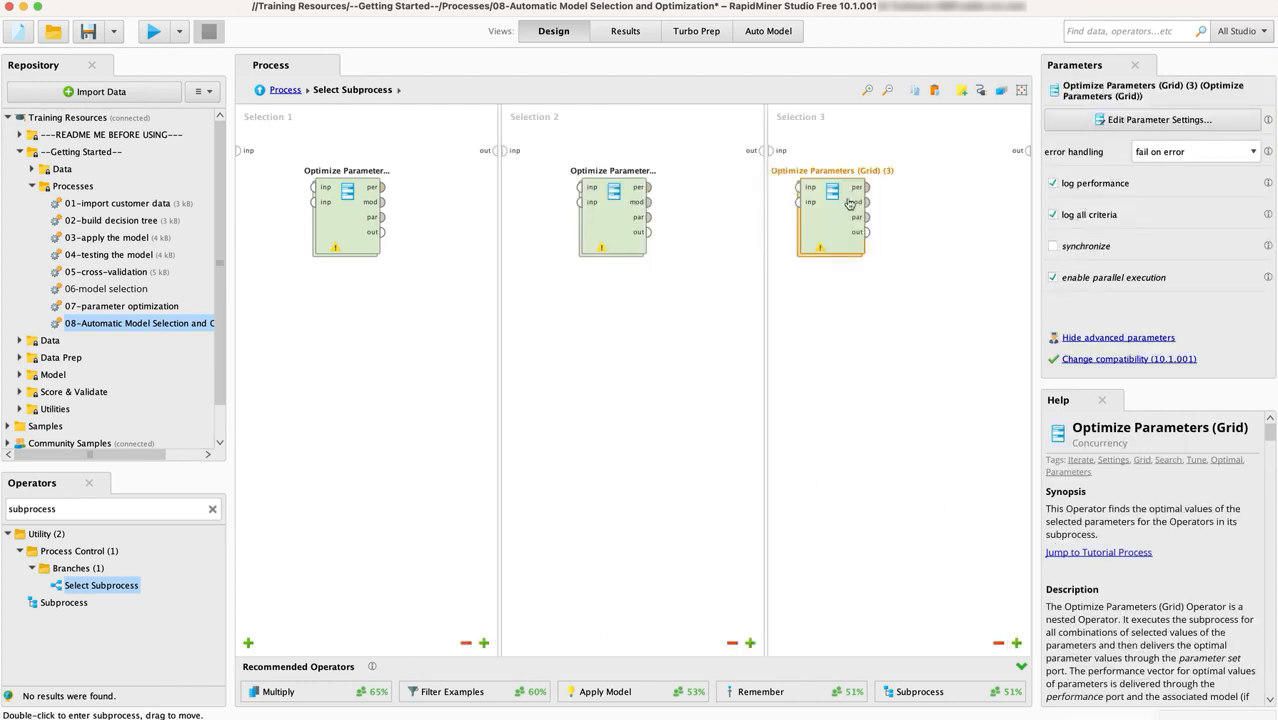
Align the Optimize Parameters operators with the ports and connect each one's input and performance output within its selection.
{"action": "left_click_drag", "start_coordinate": [851, 192], "coordinate": [1027, 150]}
{"action": "left_click", "coordinate": [871, 151]}
{"action": "left_click_drag", "start_coordinate": [577, 222], "coordinate": [576, 186]}
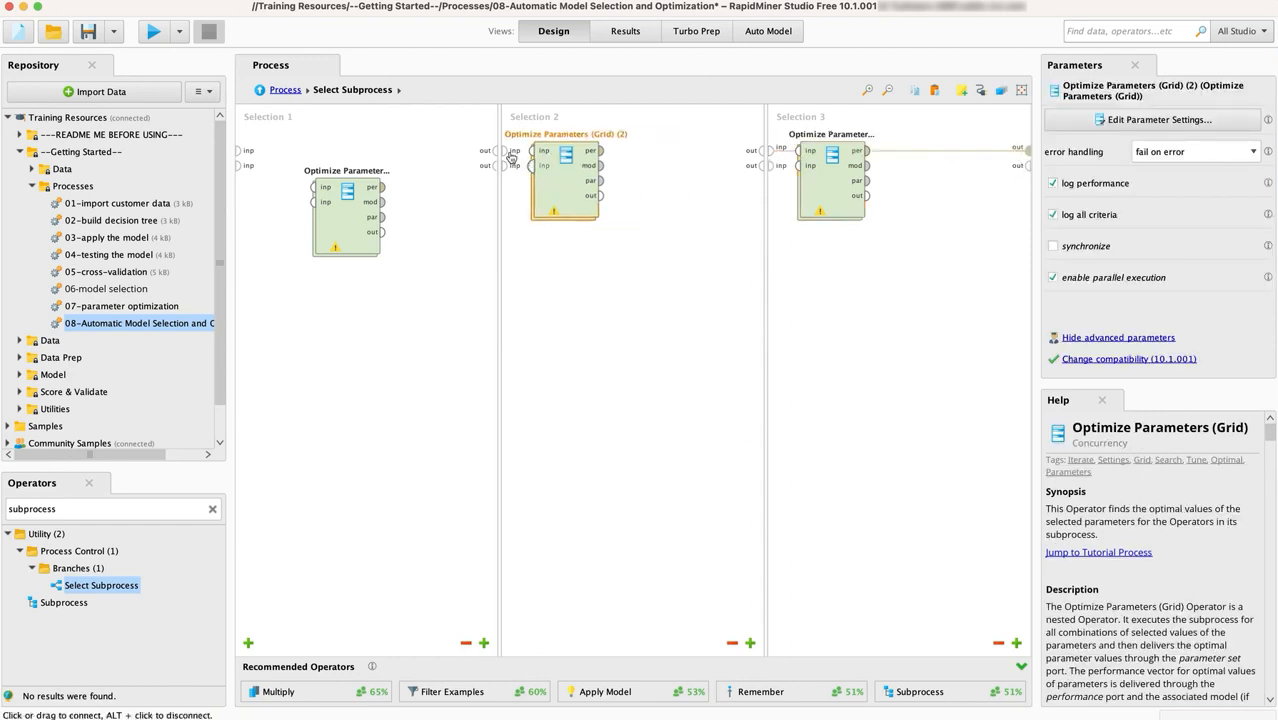
{"action": "left_click_drag", "start_coordinate": [505, 151], "coordinate": [760, 150]}
{"action": "left_click_drag", "start_coordinate": [374, 228], "coordinate": [326, 193]}
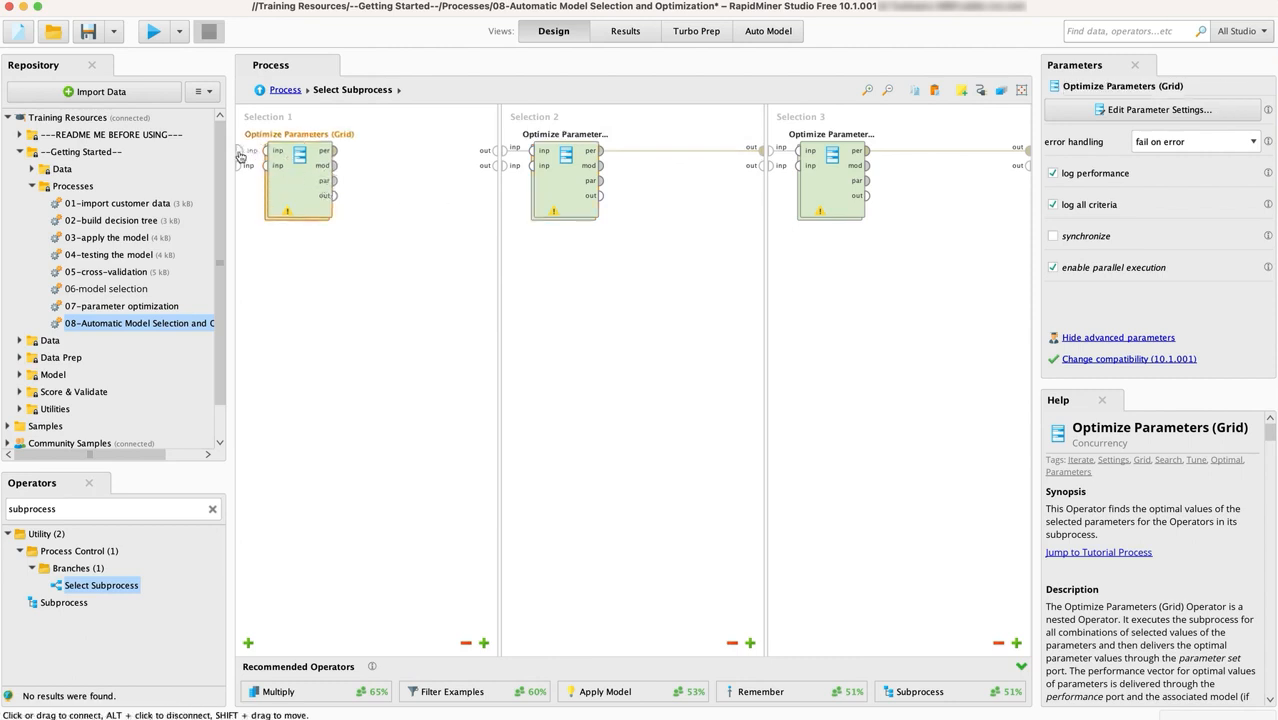
{"action": "left_click_drag", "start_coordinate": [239, 151], "coordinate": [484, 150]}
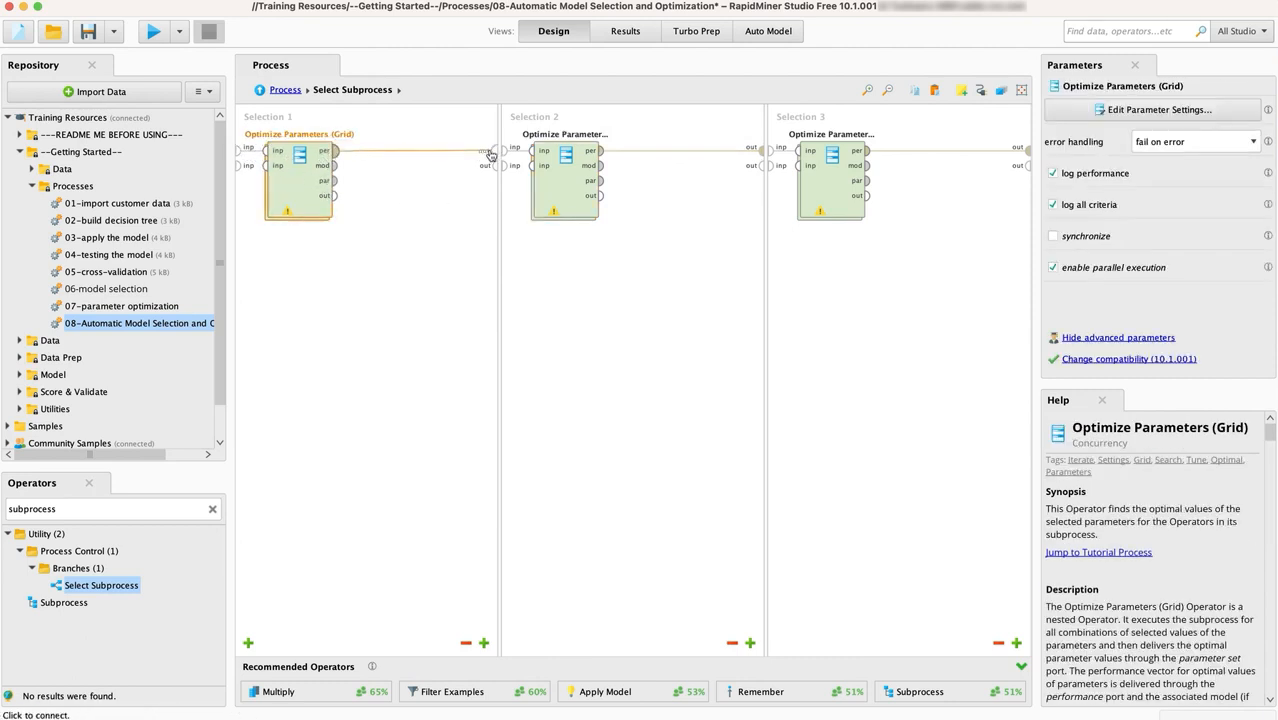
Add a new Optimize Parameters (Grid) operator to the main process and disable its parallel execution.
{"action": "left_click", "coordinate": [280, 92]}
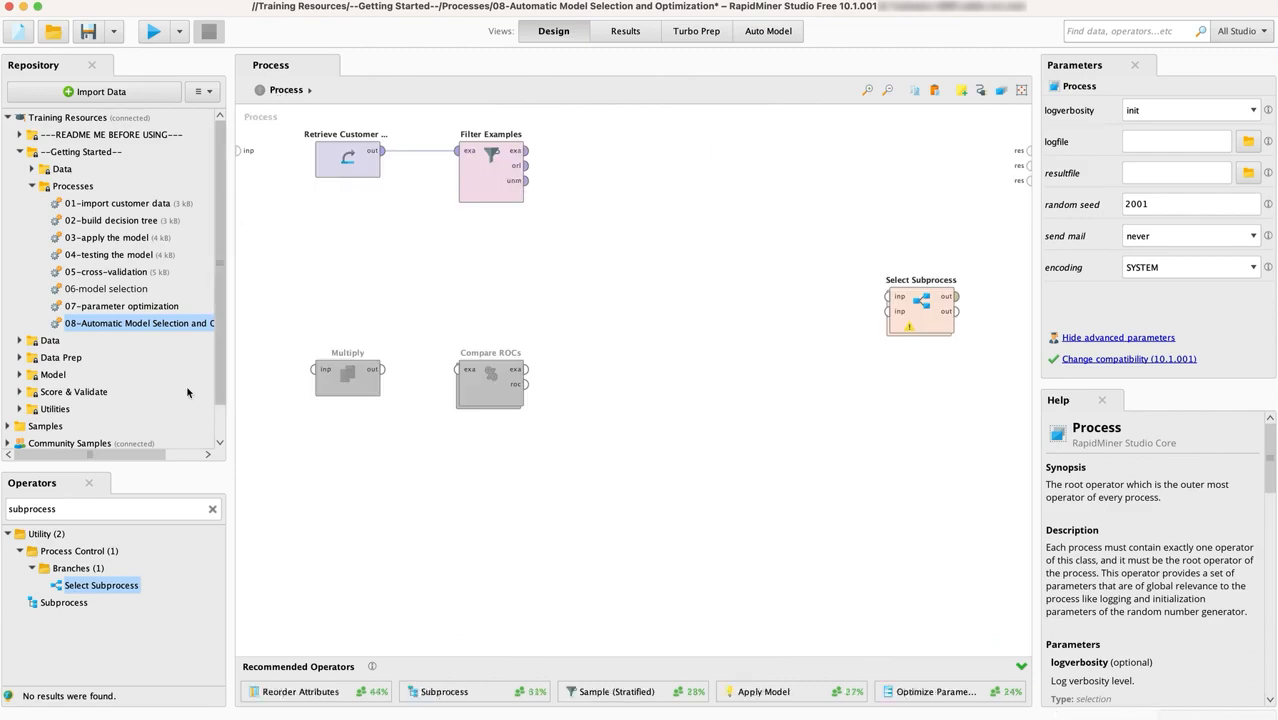
{"action": "double_click", "coordinate": [149, 505]}
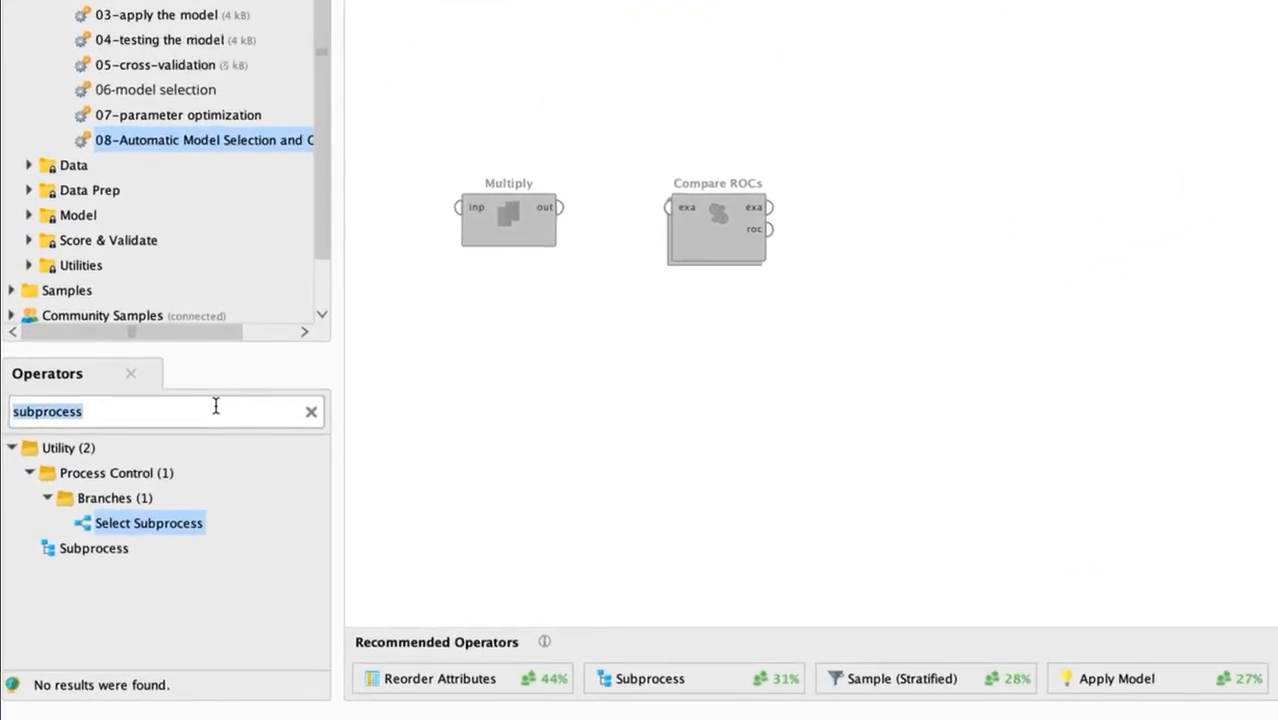
{"action": "type", "text": "grid"}
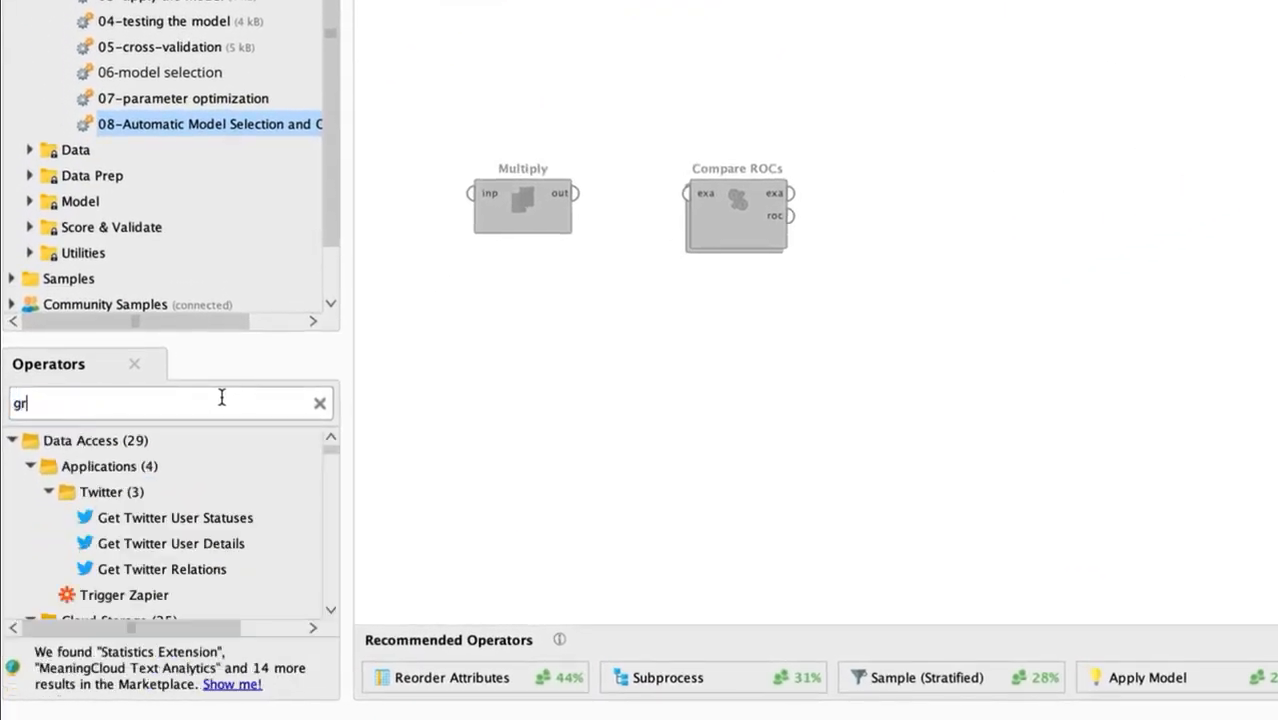
{"action": "left_click_drag", "start_coordinate": [180, 516], "coordinate": [779, 158]}
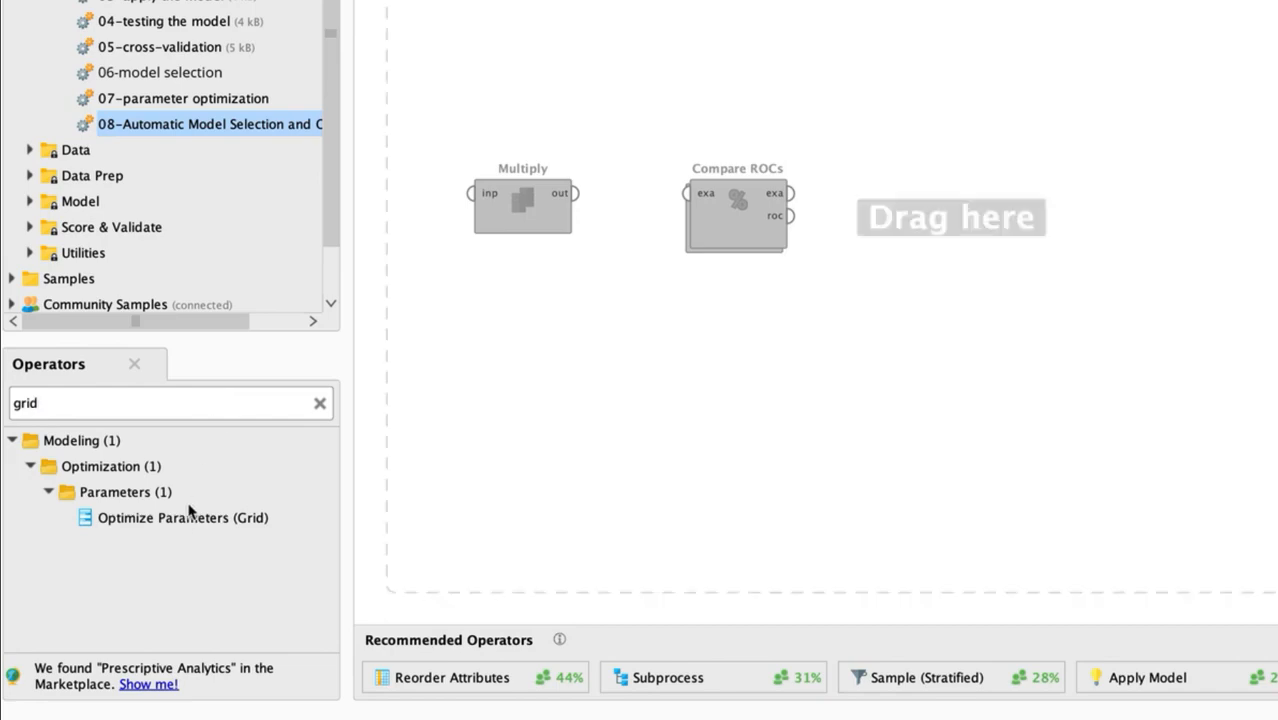
{"action": "left_click", "coordinate": [185, 518]}
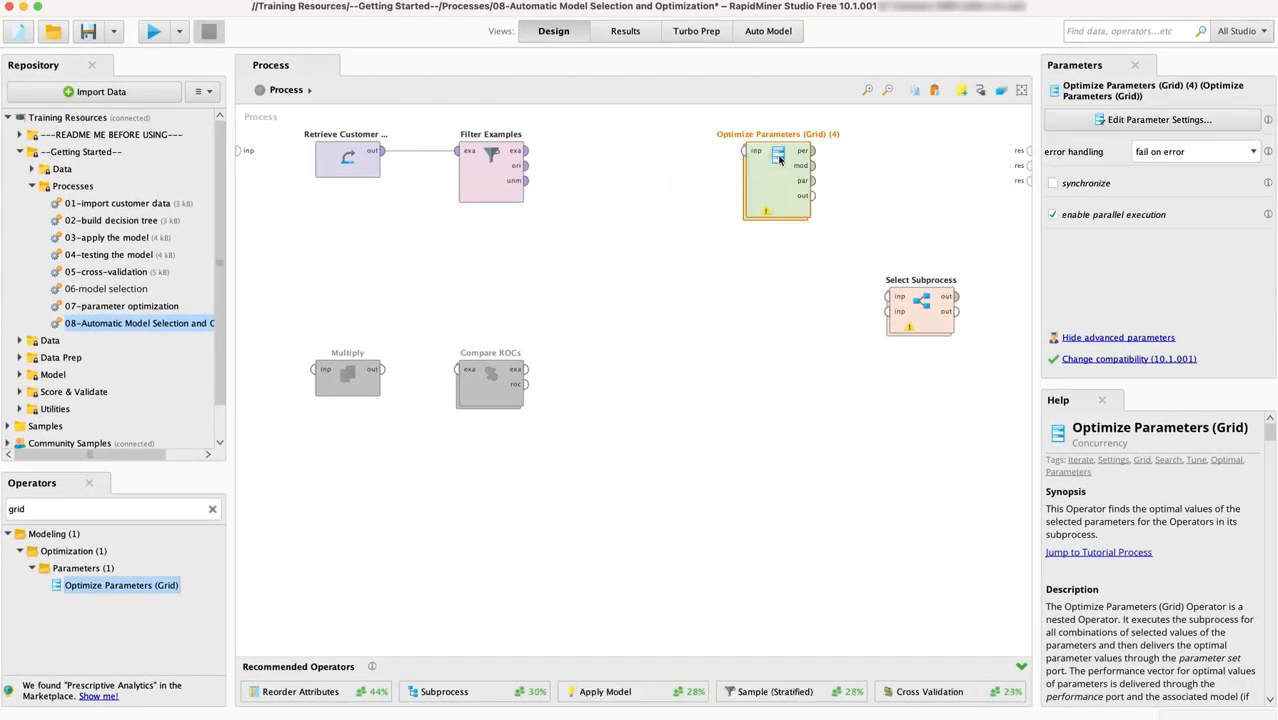
{"action": "left_click", "coordinate": [1052, 218]}
Move the Select Subprocess operator from the main process into the new Optimize Parameters (Grid) operator.
{"action": "left_click", "coordinate": [916, 322]}
{"action": "right_click", "coordinate": [918, 322]}
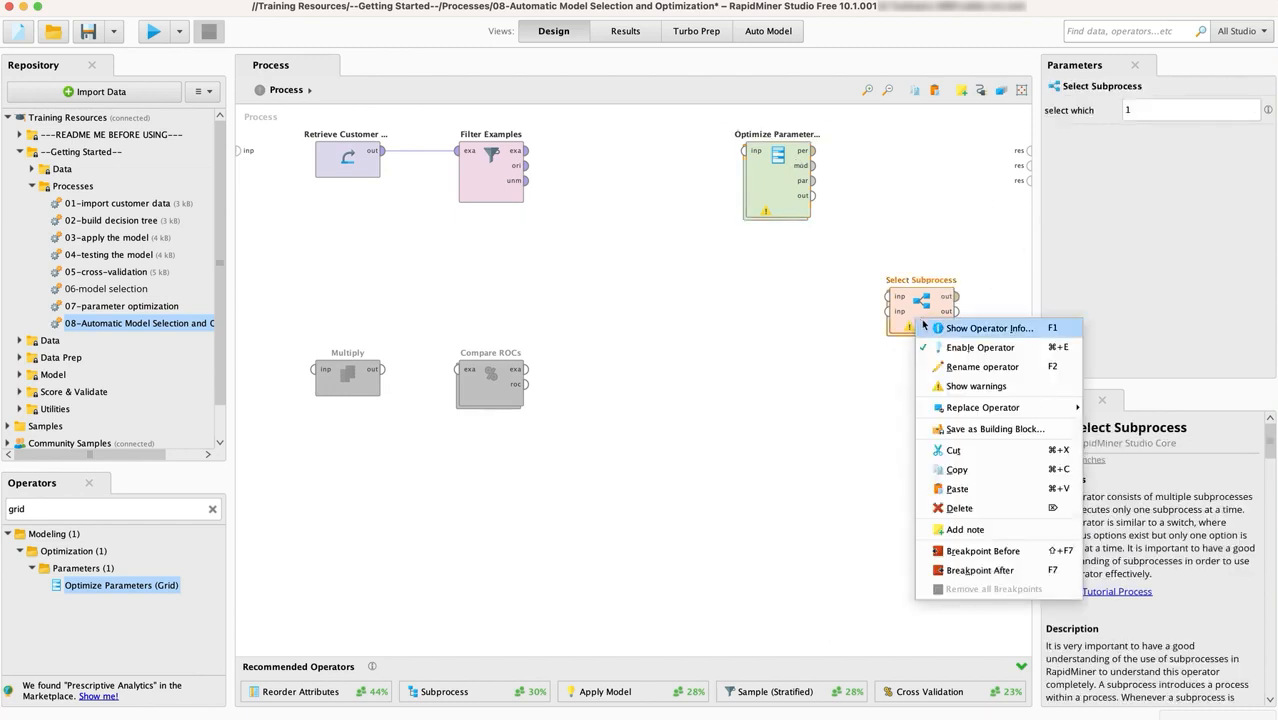
{"action": "left_click", "coordinate": [958, 450]}
{"action": "left_click", "coordinate": [776, 171]}
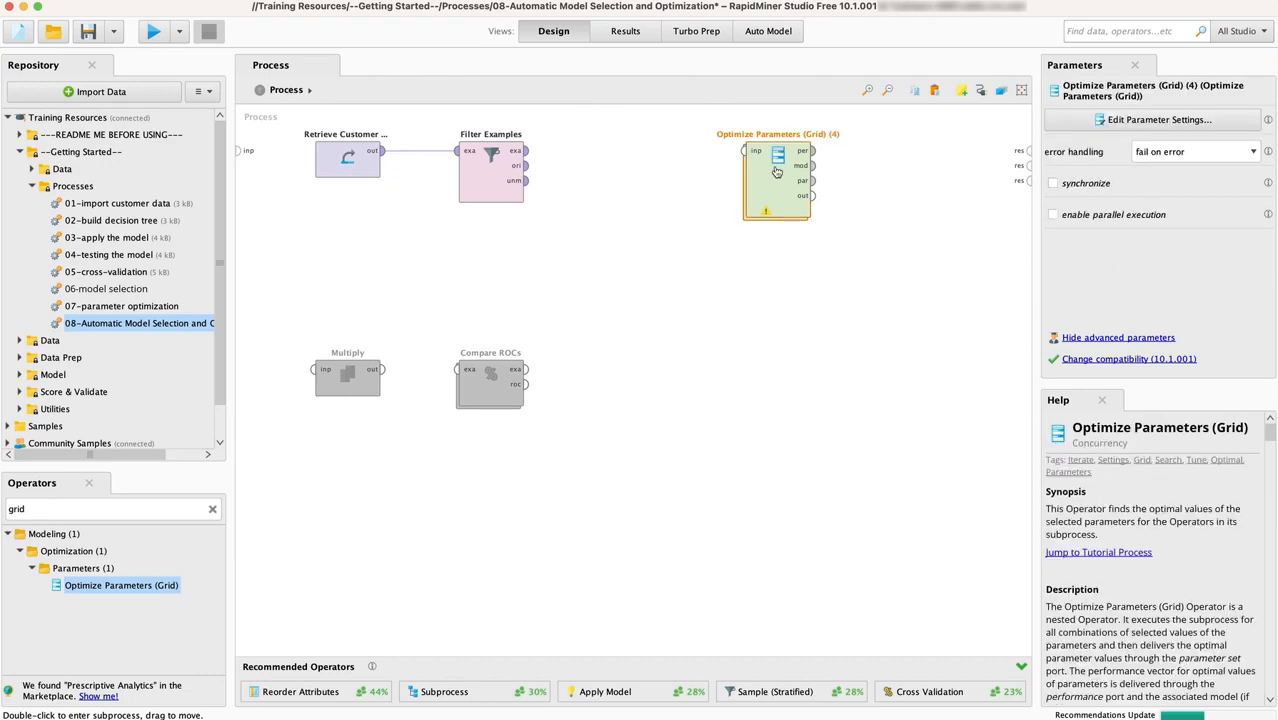
{"action": "double_click", "coordinate": [776, 171]}
{"action": "right_click", "coordinate": [613, 180]}
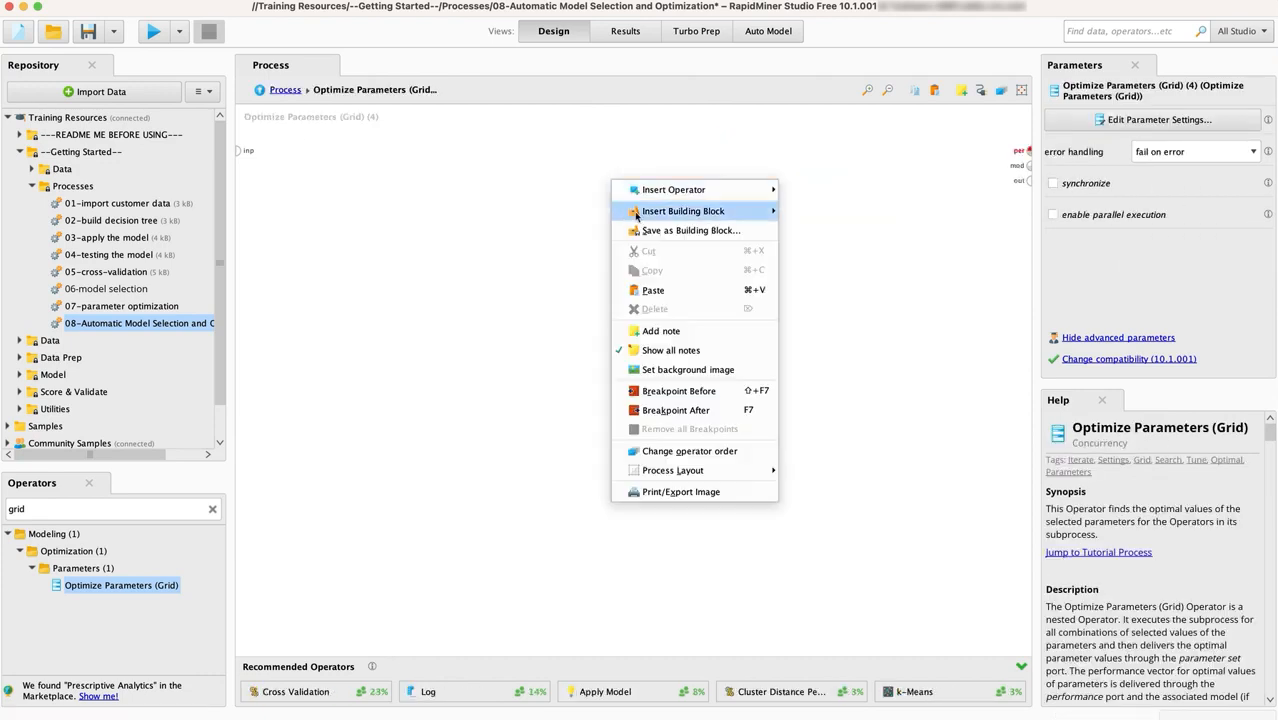
{"action": "left_click", "coordinate": [652, 291]}
Connect the grid's inner input to Select Subprocess and the first Select Subprocess output to the performance port.
{"action": "left_click", "coordinate": [242, 151]}
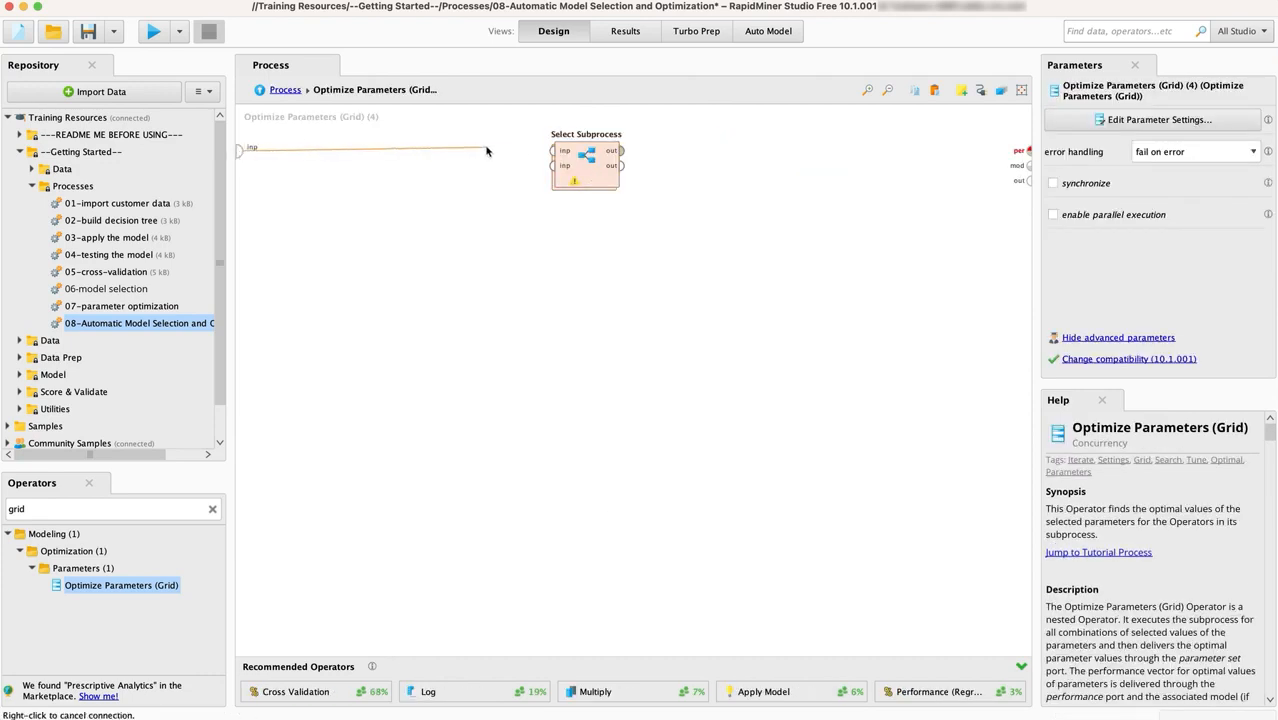
{"action": "left_click", "coordinate": [553, 151]}
{"action": "left_click", "coordinate": [621, 151]}
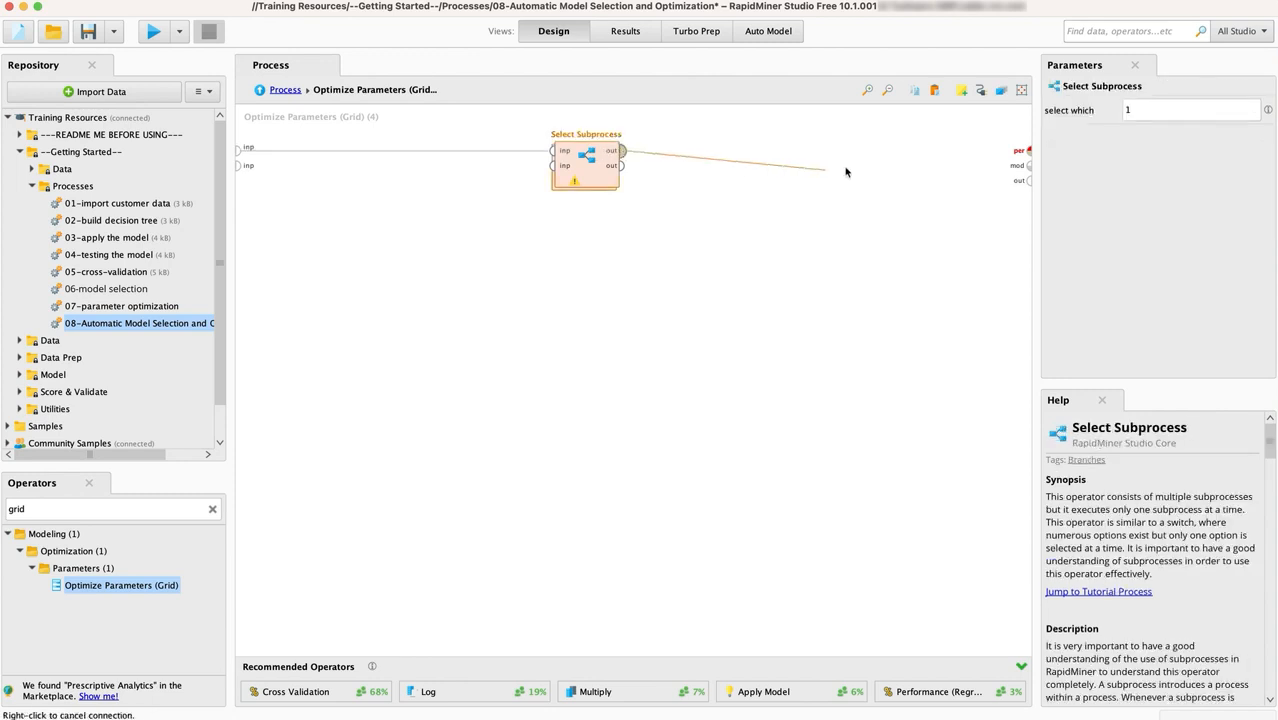
{"action": "left_click", "coordinate": [1027, 151]}
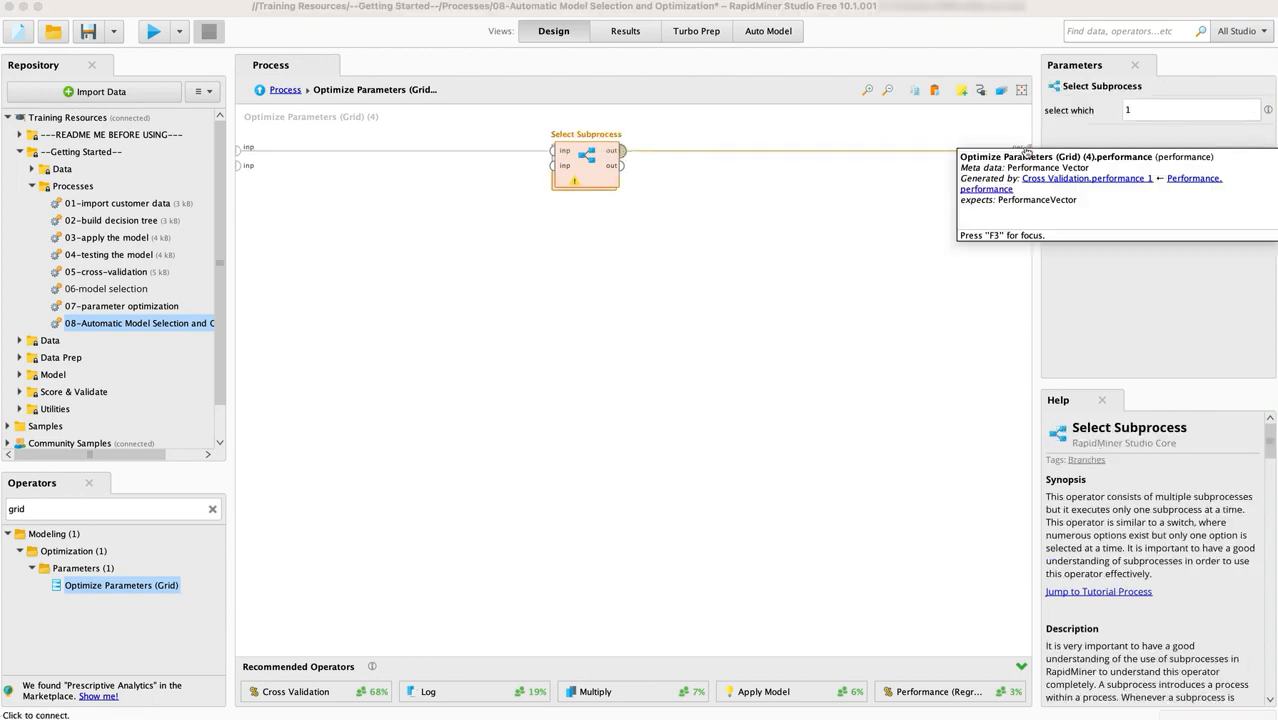
In the main process, connect the outer Optimize Parameters (Grid) performance output to the first result port.
{"action": "left_click", "coordinate": [292, 92]}
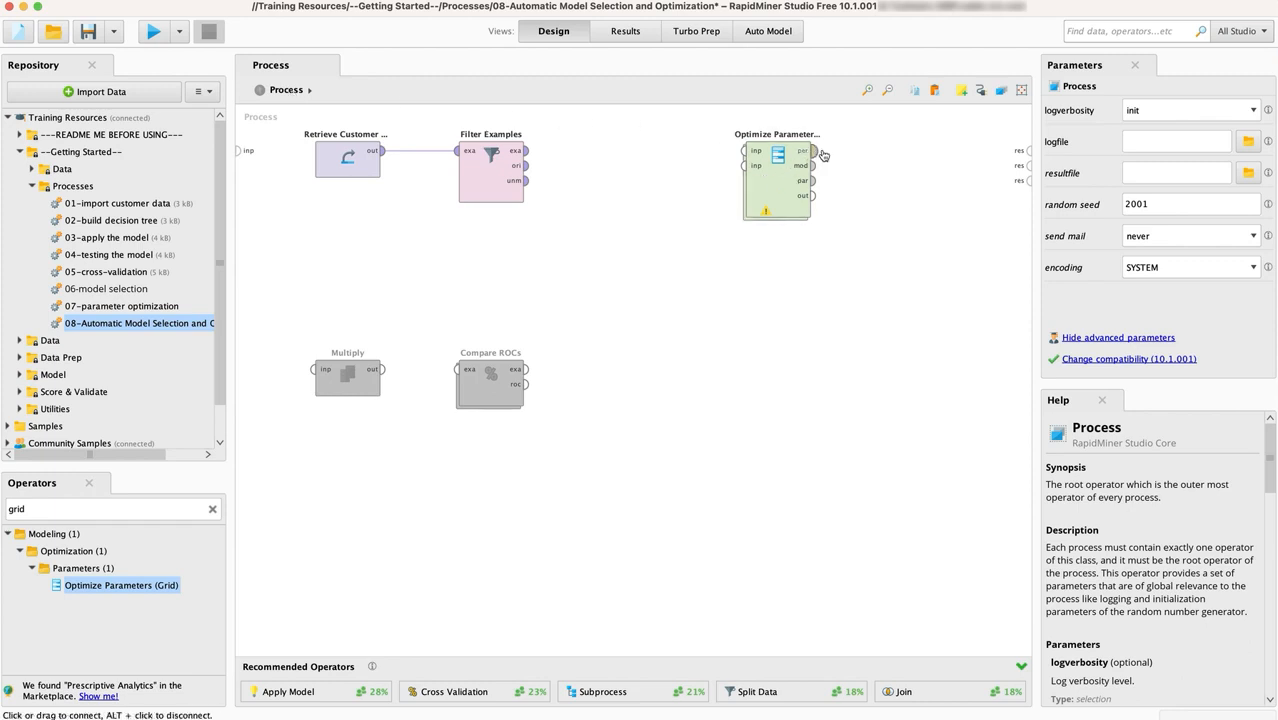
{"action": "left_click", "coordinate": [813, 151]}
{"action": "left_click", "coordinate": [1029, 152]}
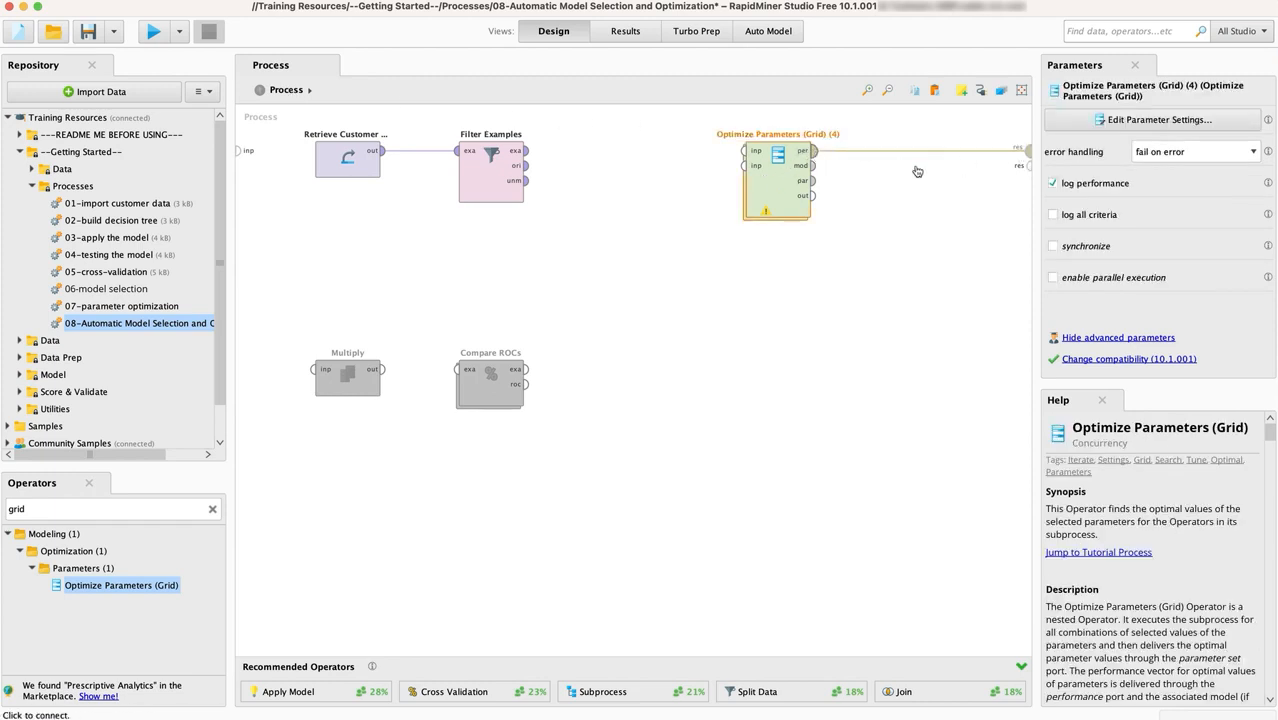
Connect the parameter set output of the outer Optimize Parameters (Grid) to the second result port of the main process.
{"action": "left_click", "coordinate": [814, 181]}
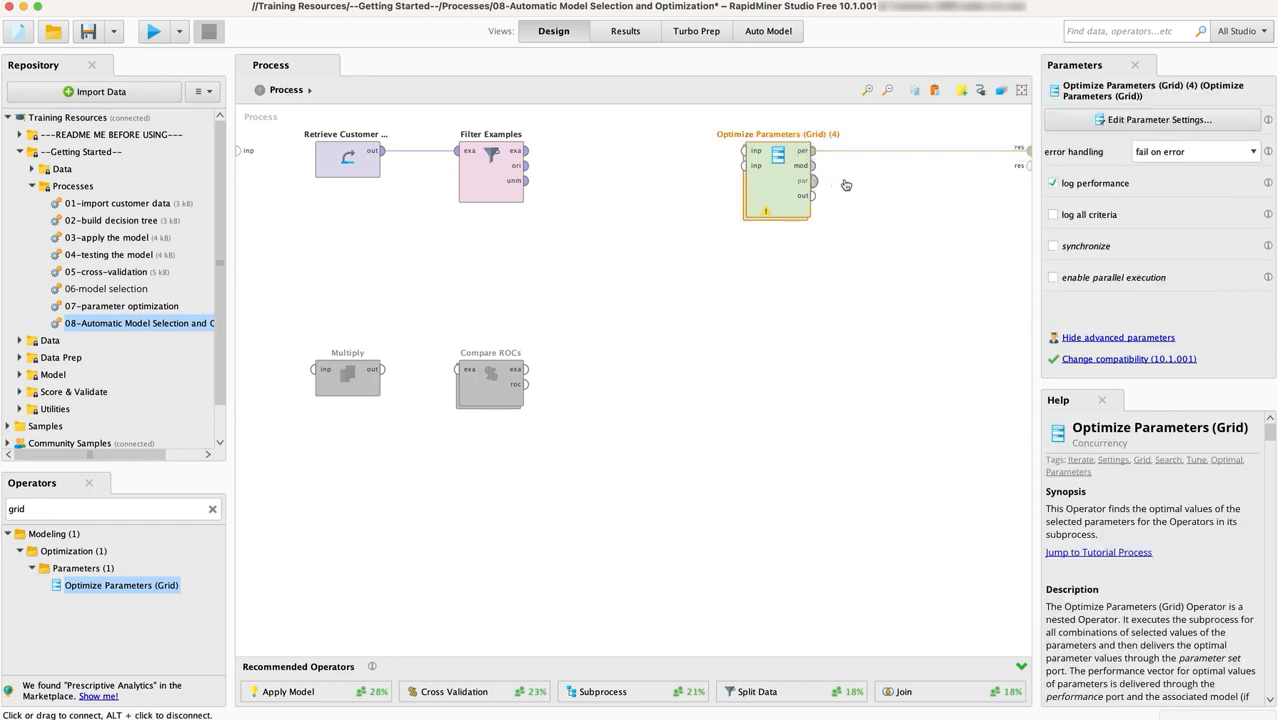
{"action": "left_click", "coordinate": [1030, 166]}
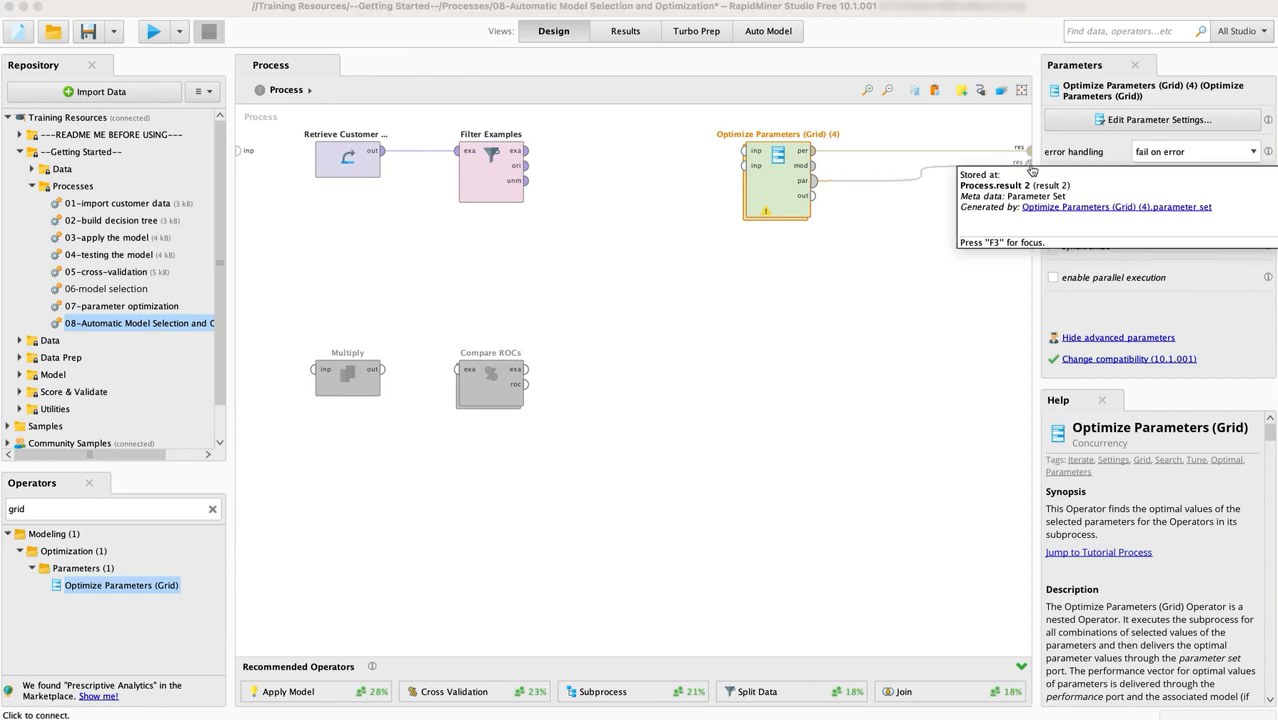
{"action": "left_click", "coordinate": [1032, 170]}
Configure the outer Optimize Parameters (Grid) to vary Select Subprocess.select_which from 1 to a maximum of 3 on a linear scale.
{"action": "left_click", "coordinate": [790, 190]}
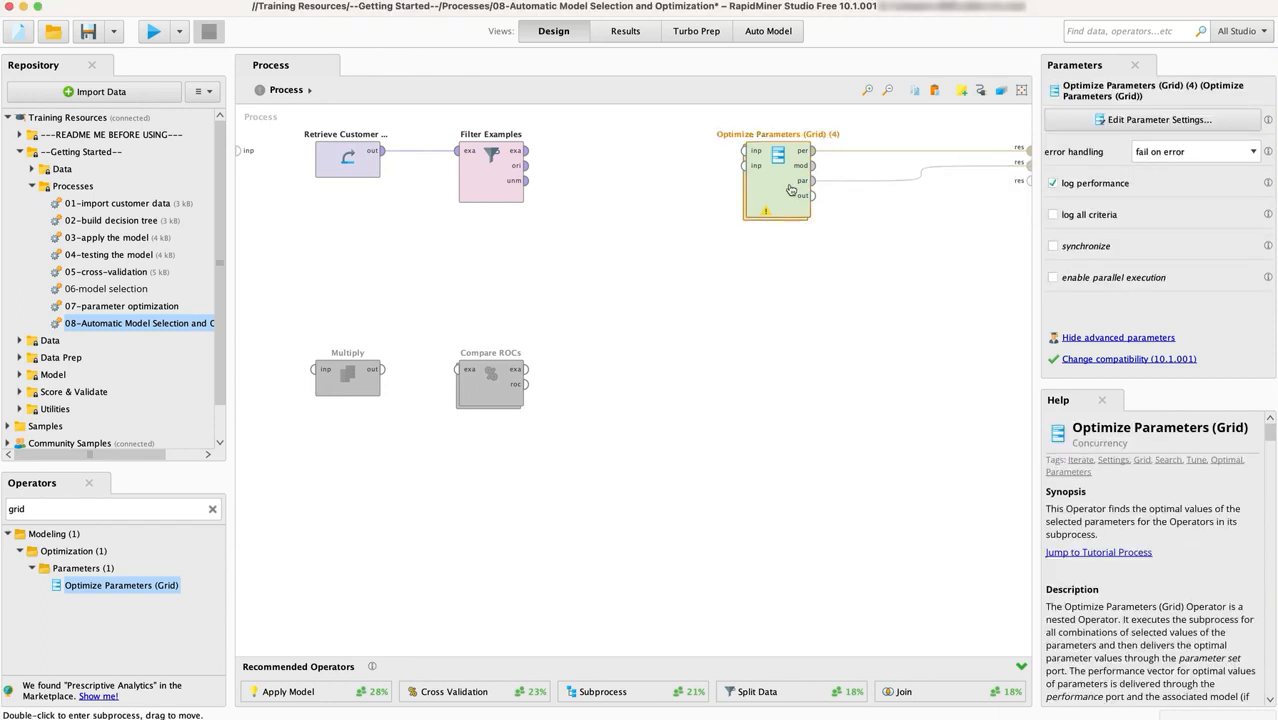
{"action": "left_click", "coordinate": [1066, 120]}
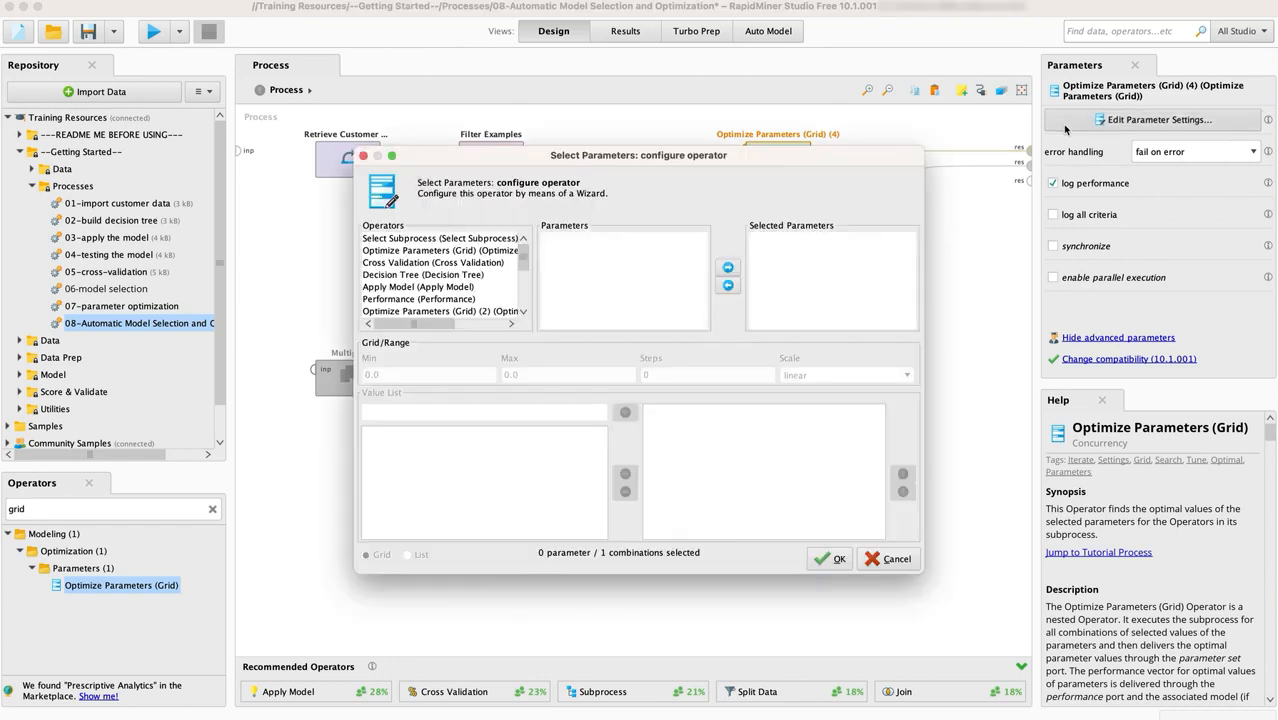
{"action": "left_click", "coordinate": [502, 240]}
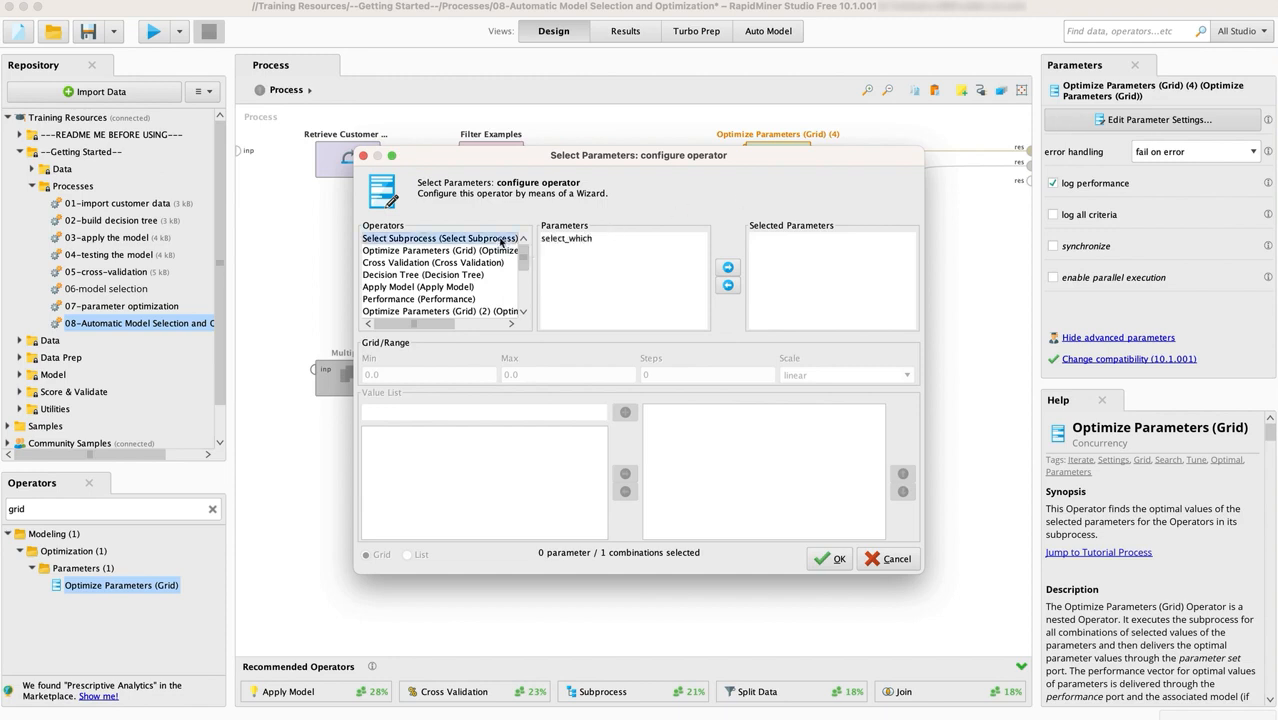
{"action": "left_click", "coordinate": [568, 247]}
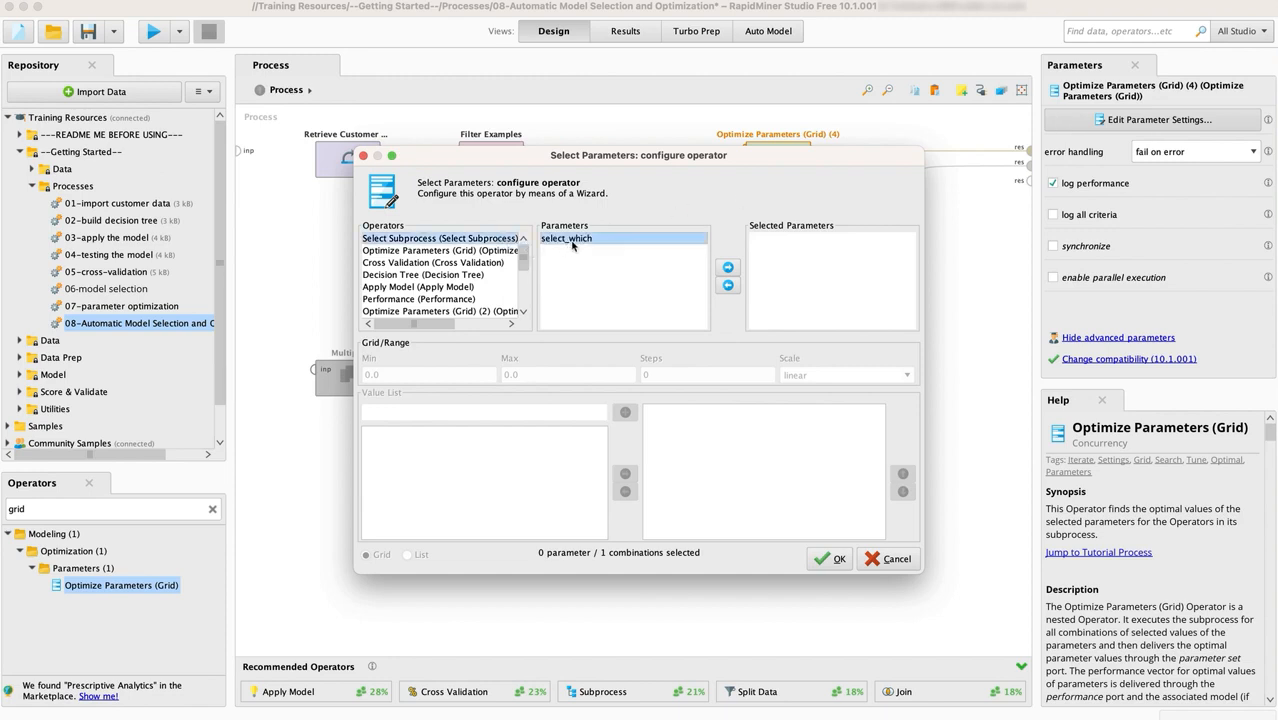
{"action": "left_click", "coordinate": [728, 268]}
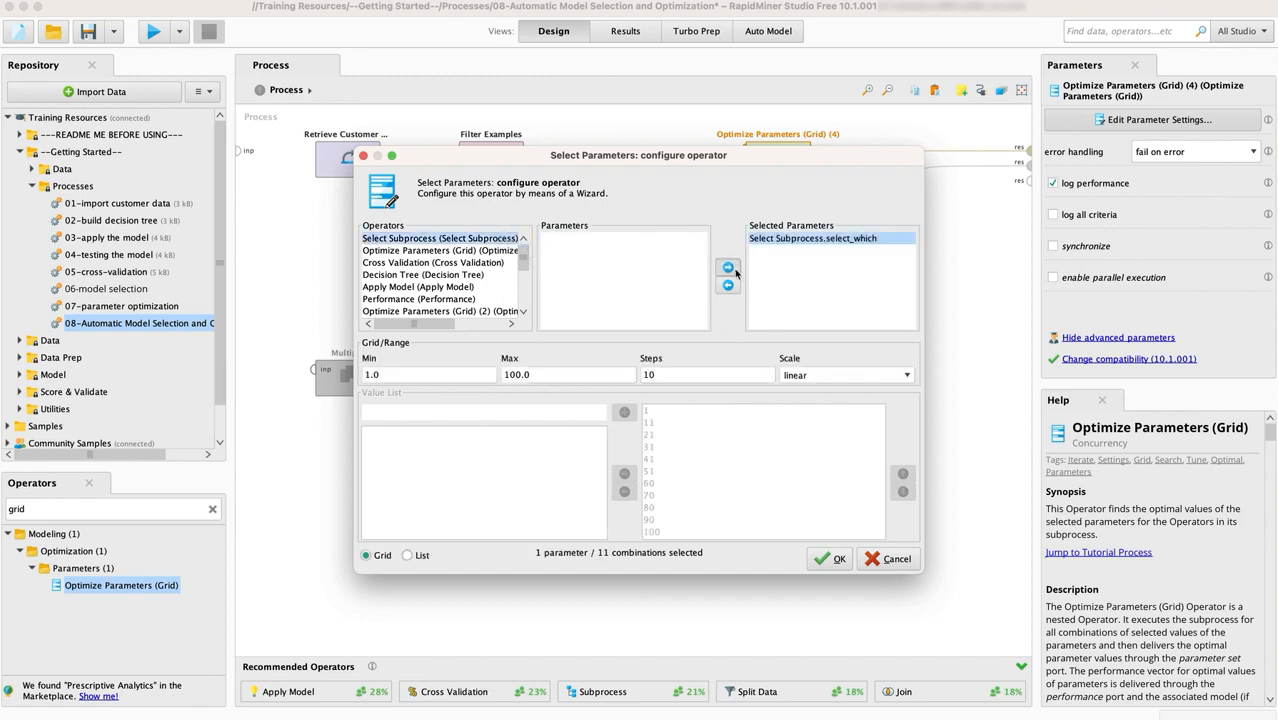
{"action": "double_click", "coordinate": [577, 373]}
{"action": "type", "text": "3"}
{"action": "double_click", "coordinate": [679, 375]}
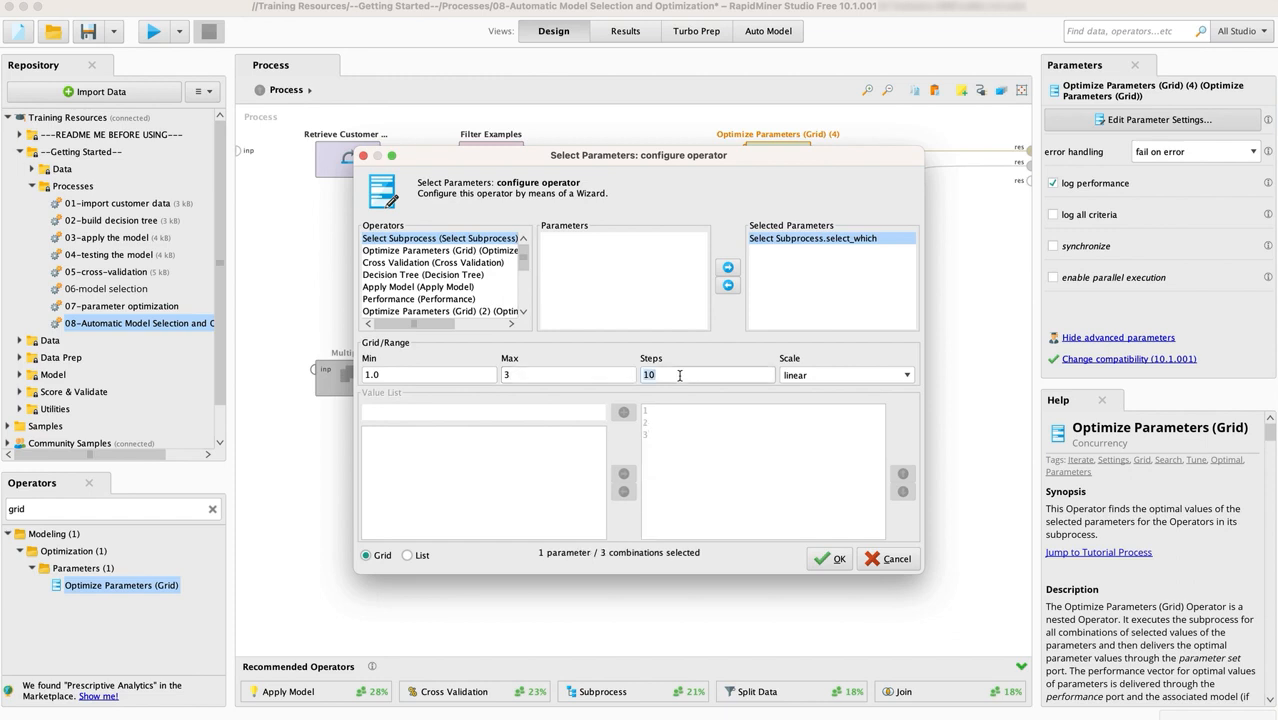
{"action": "left_click", "coordinate": [824, 558]}
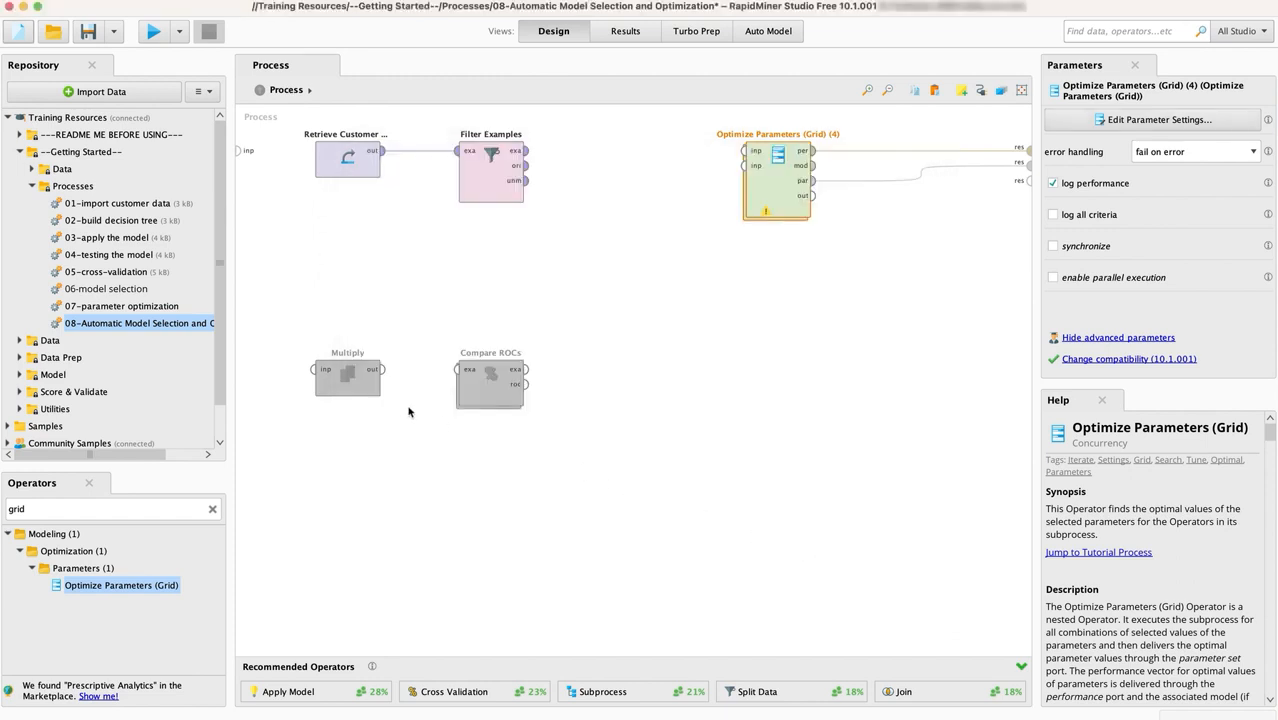
Enable the disabled Multiply and Compare ROCs operators in the main process.
{"action": "left_click", "coordinate": [357, 389]}
{"action": "right_click", "coordinate": [357, 389]}
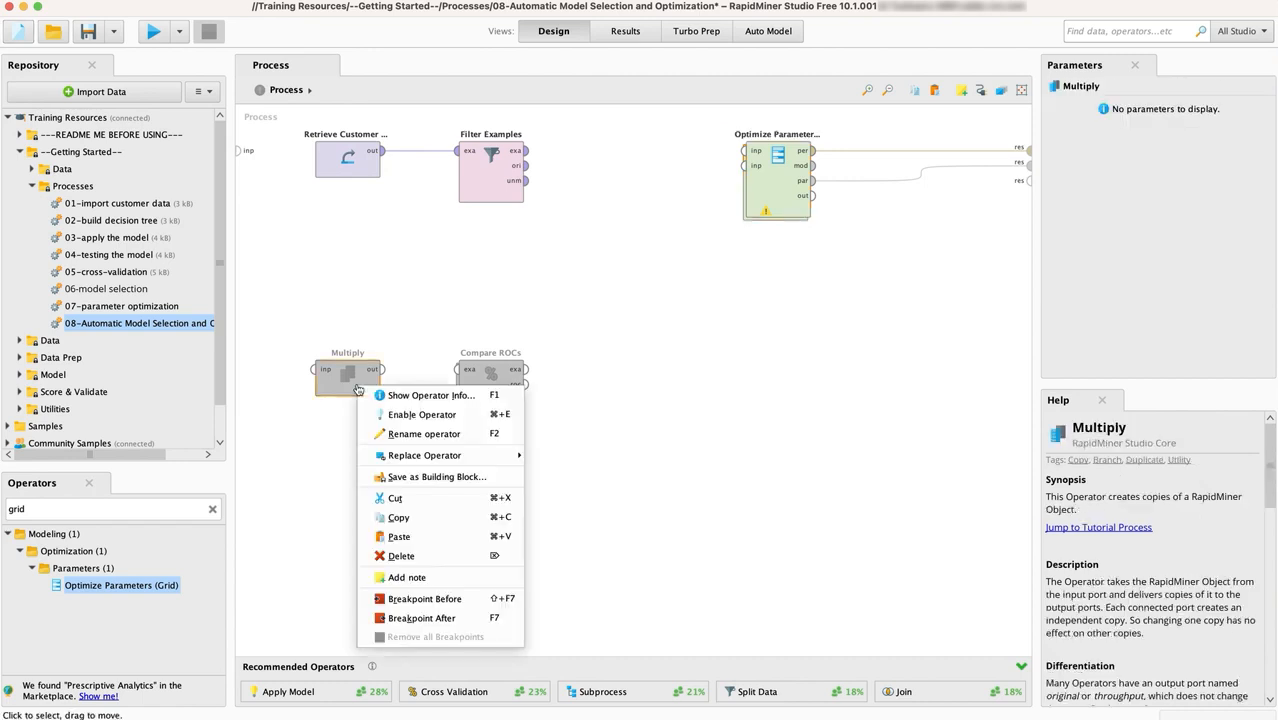
{"action": "left_click", "coordinate": [381, 417]}
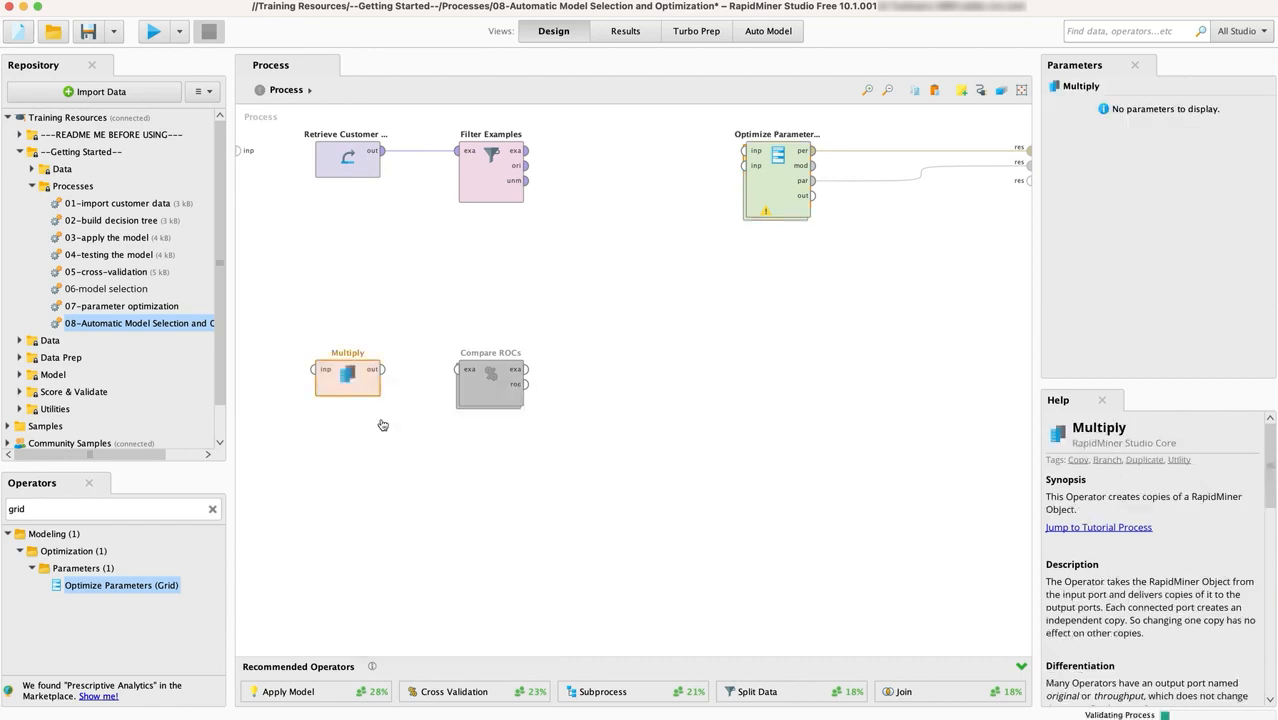
{"action": "right_click", "coordinate": [500, 389]}
{"action": "left_click", "coordinate": [515, 418]}
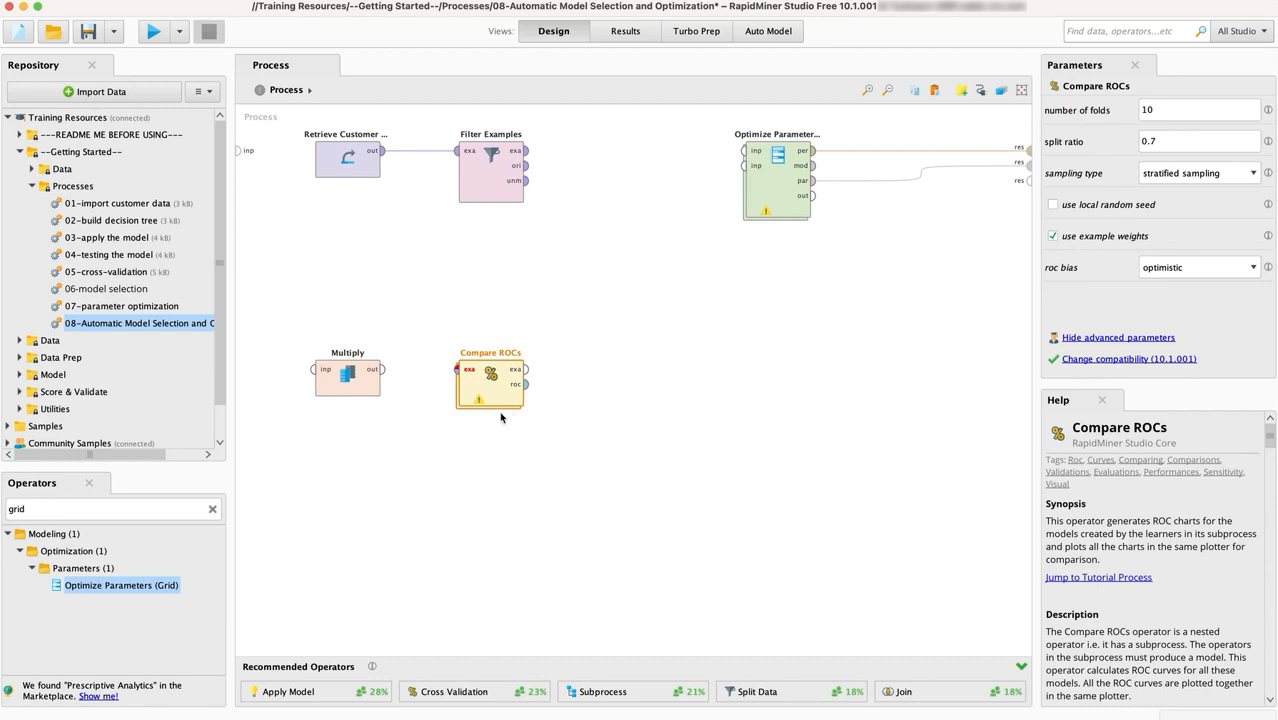
Place Multiply between Filter Examples and the outer Optimize Parameters (Grid), wiring the filtered example set through it into the grid's first input.
{"action": "left_click_drag", "start_coordinate": [353, 390], "coordinate": [640, 176]}
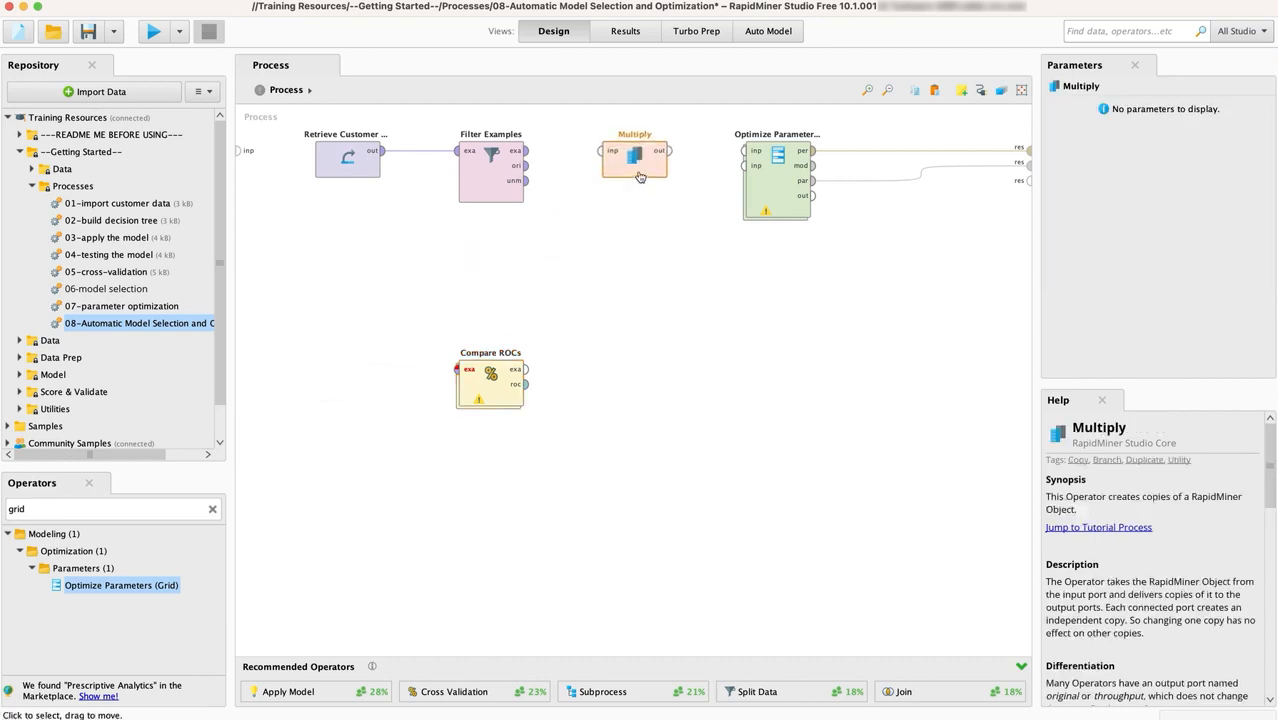
{"action": "left_click", "coordinate": [525, 150]}
{"action": "left_click", "coordinate": [601, 150]}
{"action": "left_click", "coordinate": [670, 151]}
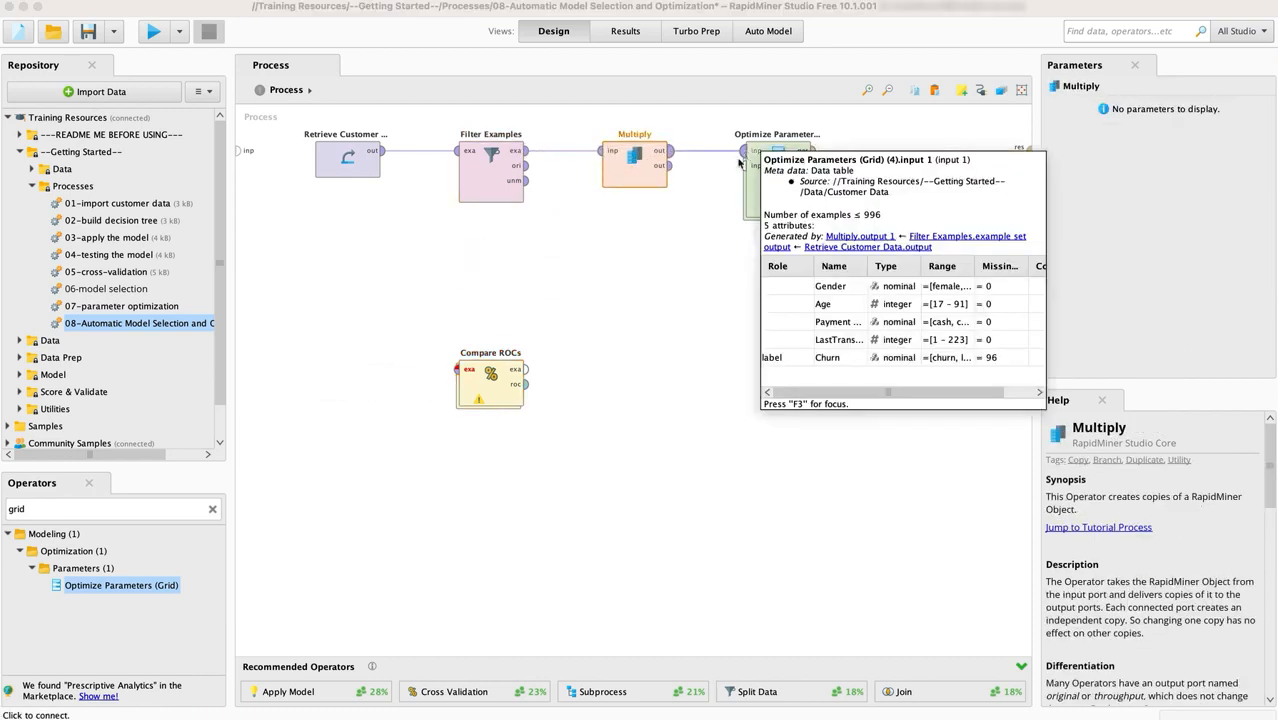
{"action": "left_click", "coordinate": [745, 150]}
Move Compare ROCs below the outer grid, feed it from the second Multiply output and connect its ROC output to the third result port.
{"action": "left_click_drag", "start_coordinate": [509, 363], "coordinate": [796, 292]}
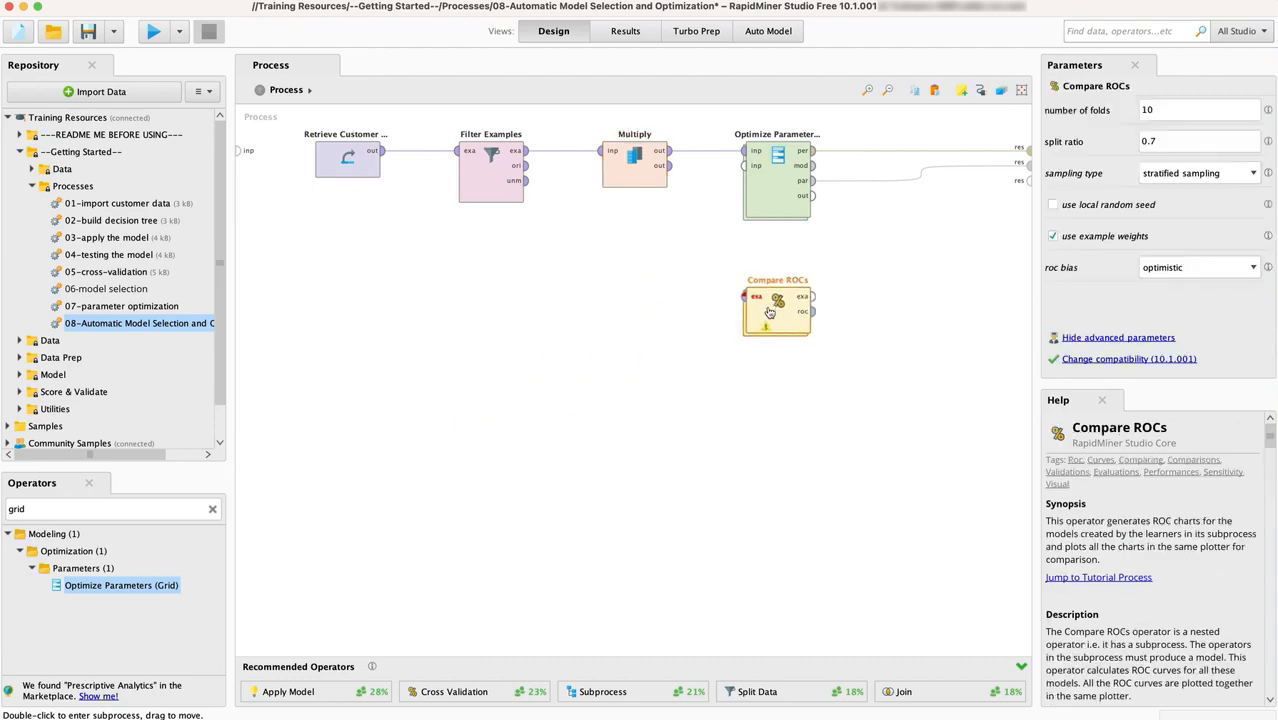
{"action": "left_click", "coordinate": [670, 165]}
{"action": "left_click", "coordinate": [743, 297]}
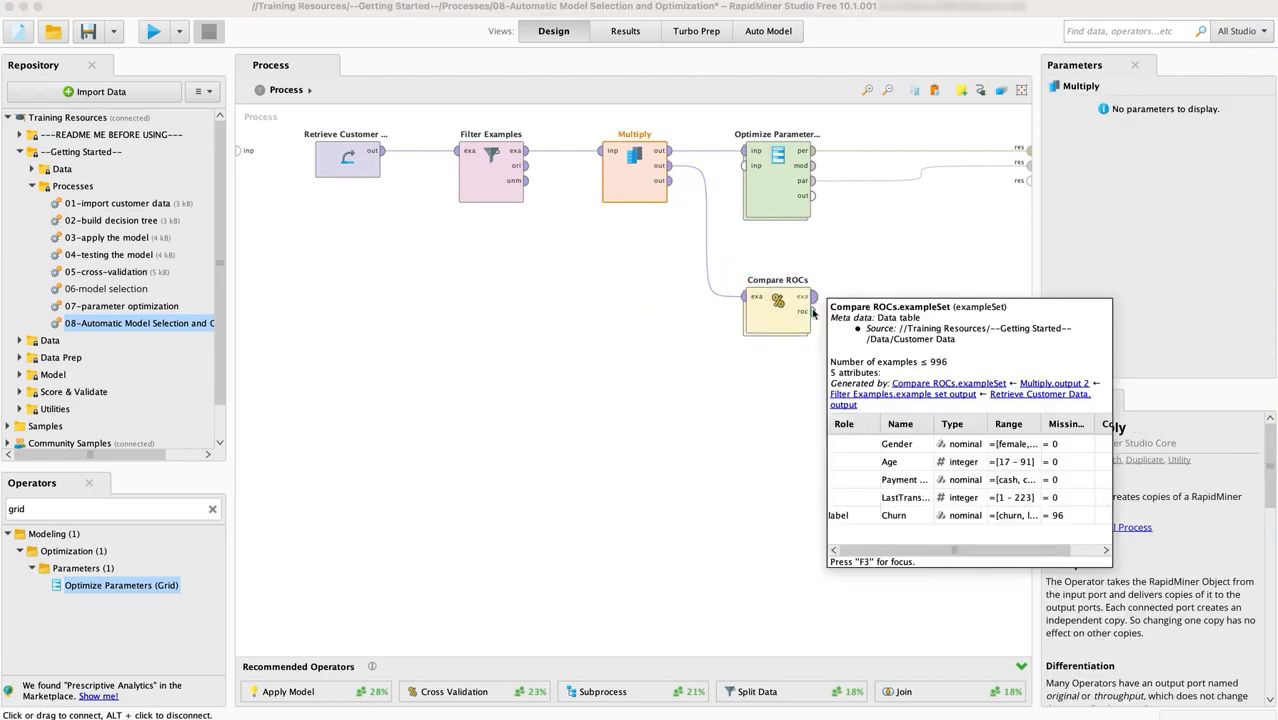
{"action": "left_click", "coordinate": [813, 311]}
{"action": "left_click", "coordinate": [1030, 180]}
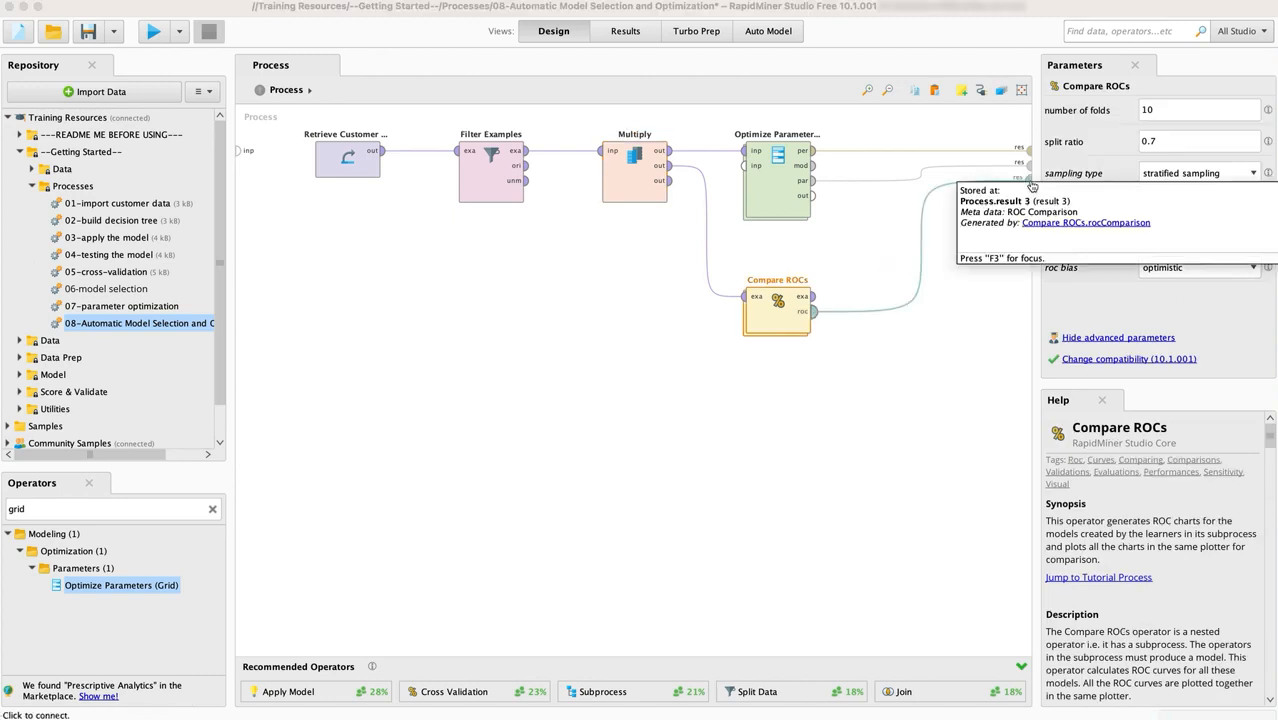
Check the learner names inside Compare ROCs and add a Set Parameters operator to Selection 1 of Select Subprocess within the outer grid.
{"action": "double_click", "coordinate": [784, 318]}
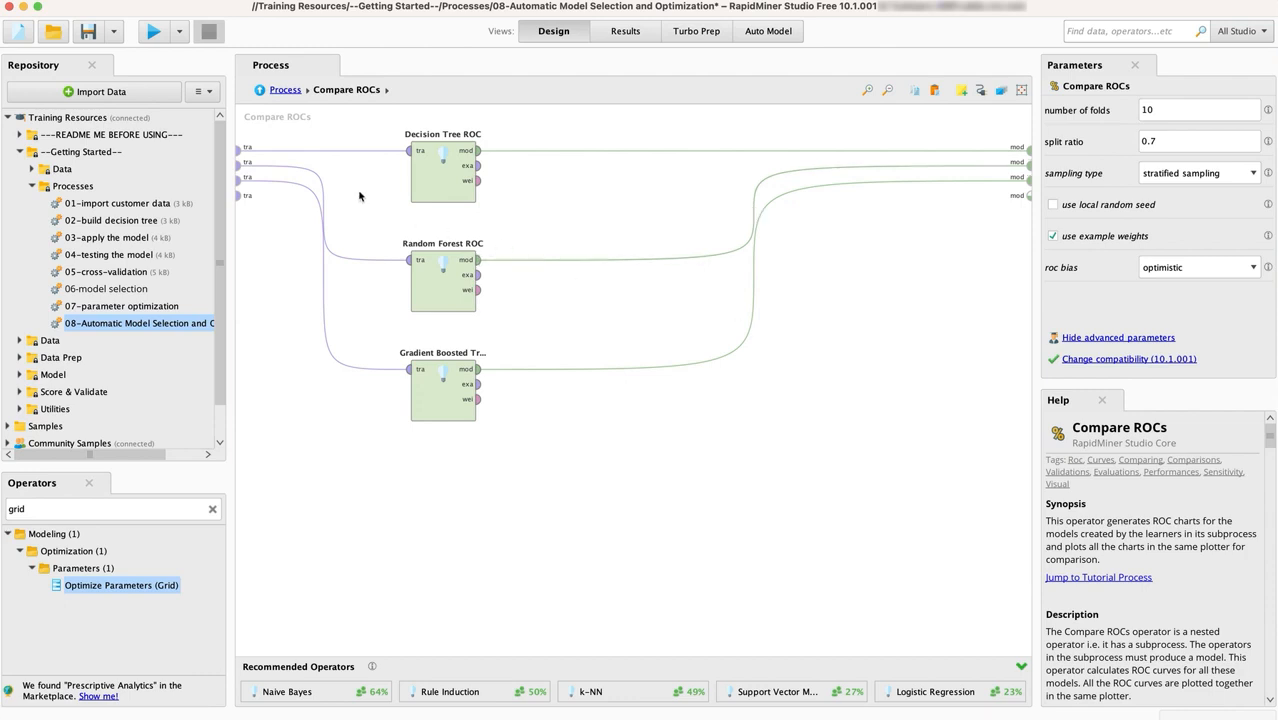
{"action": "left_click", "coordinate": [284, 90]}
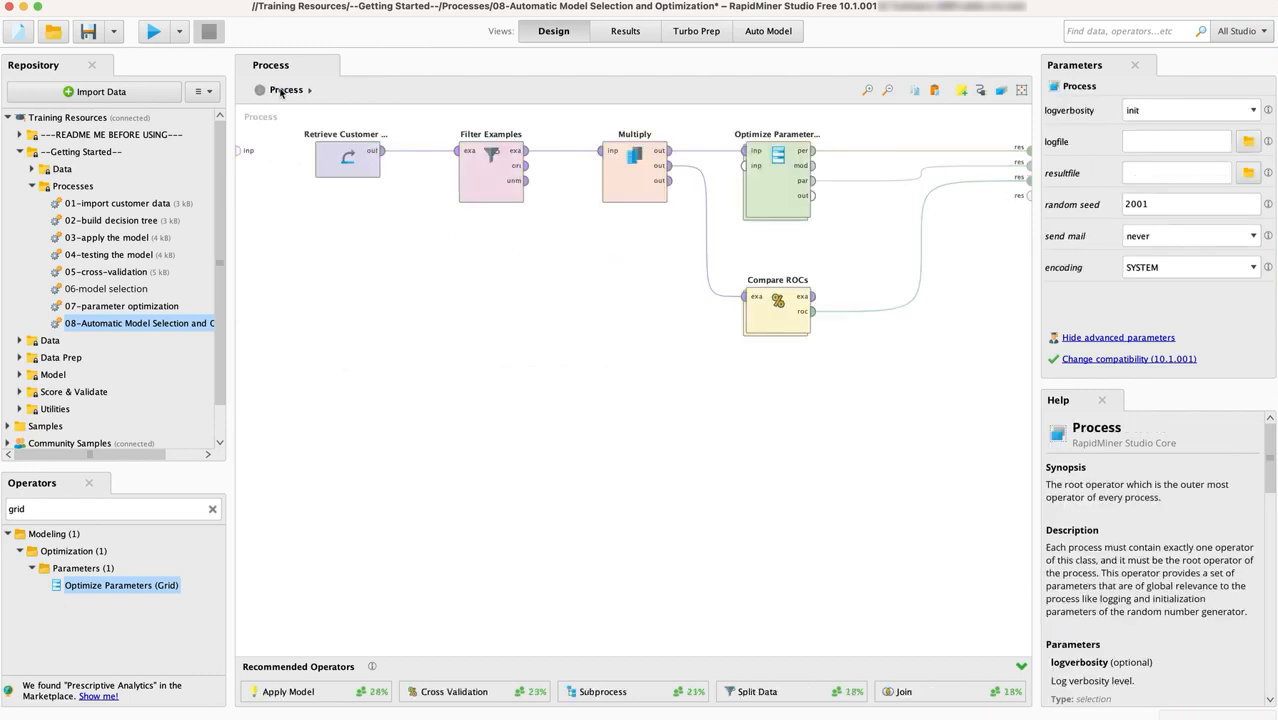
{"action": "double_click", "coordinate": [768, 185]}
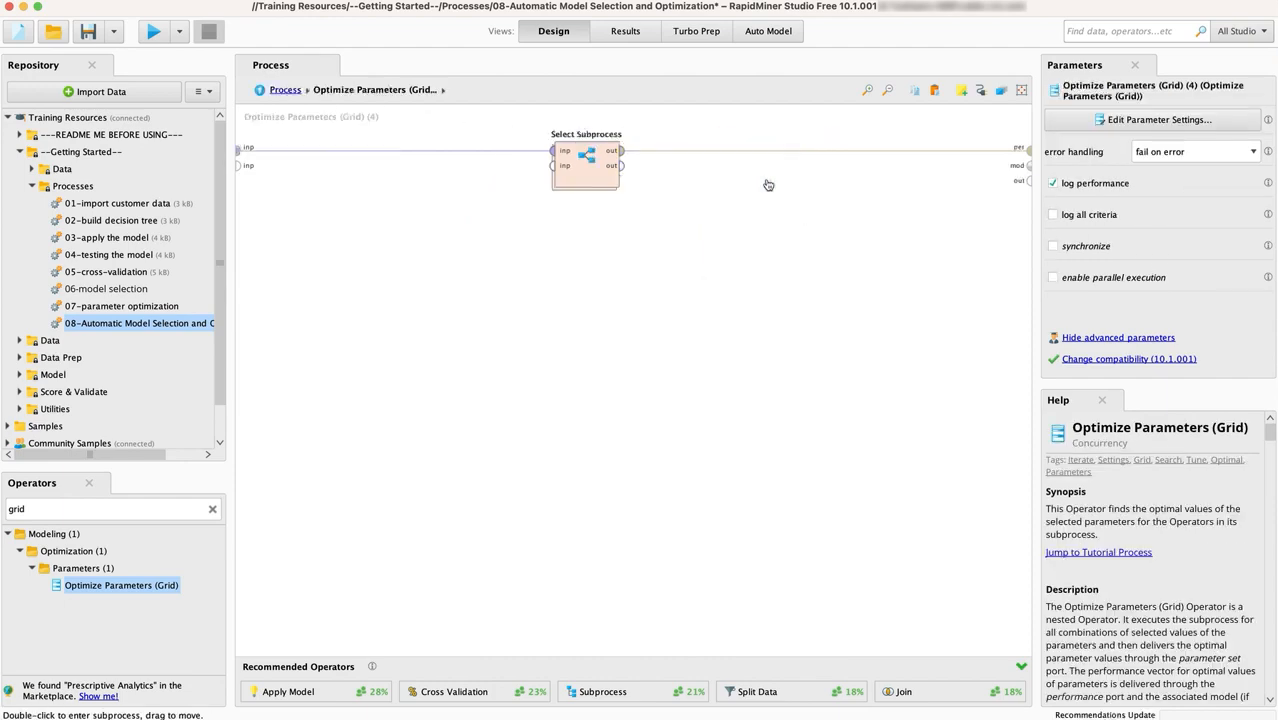
{"action": "double_click", "coordinate": [590, 179]}
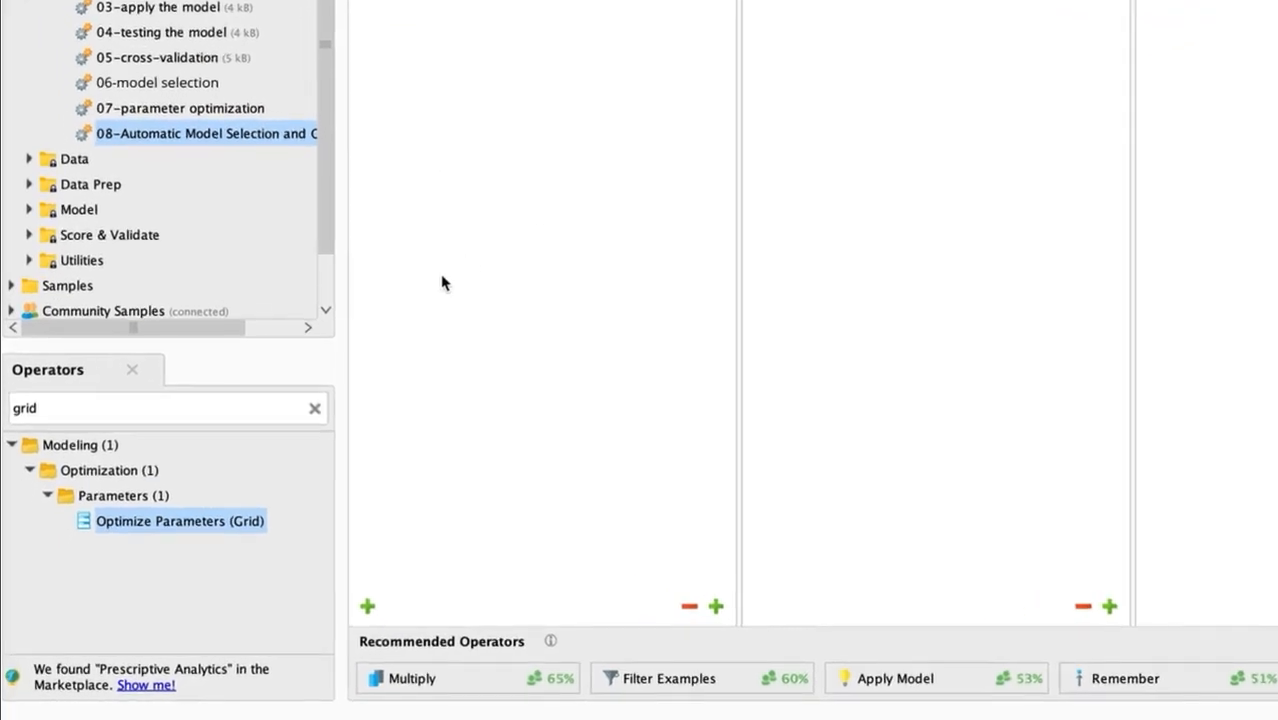
{"action": "double_click", "coordinate": [163, 510]}
{"action": "type", "text": "set param"}
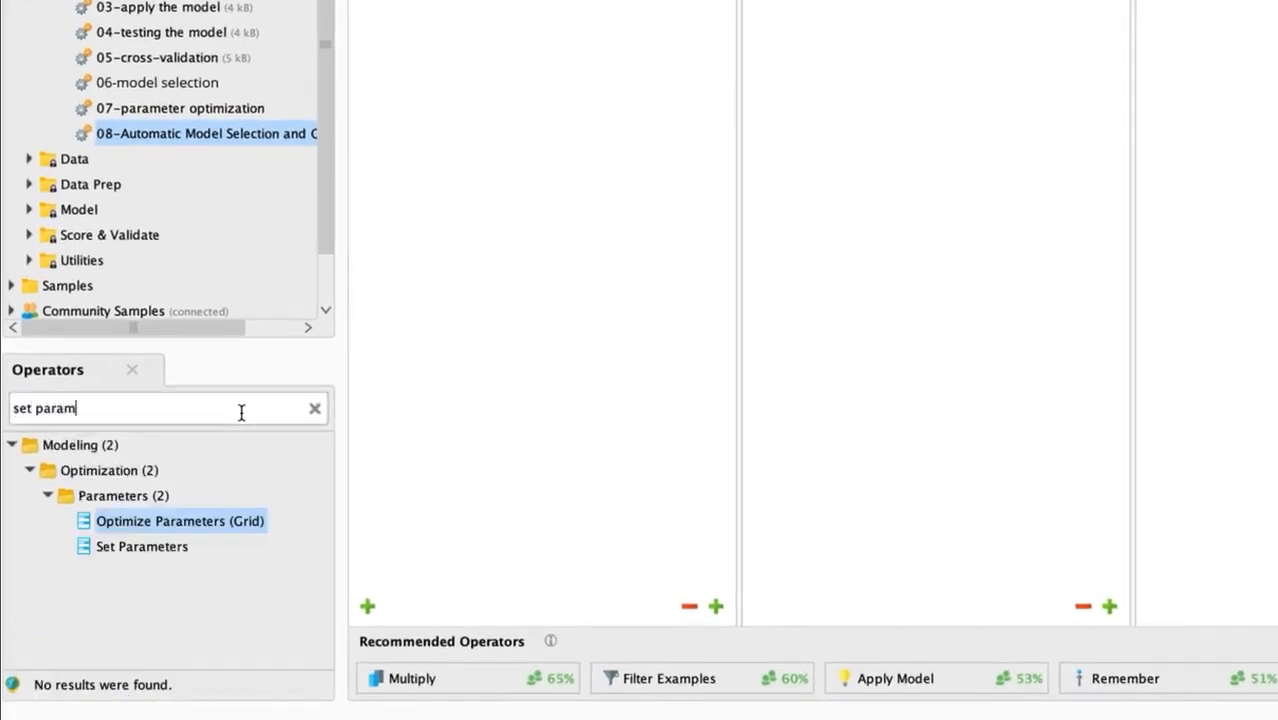
{"action": "type", "text": "eters"}
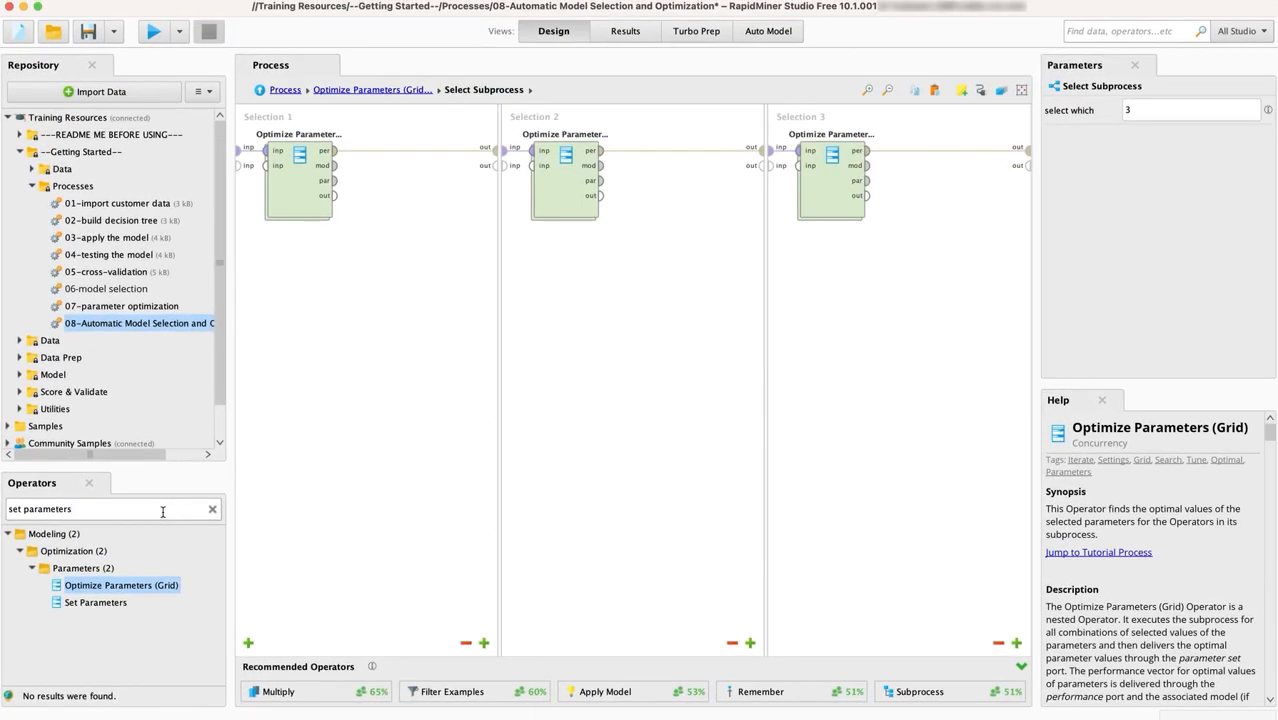
{"action": "left_click", "coordinate": [106, 603]}
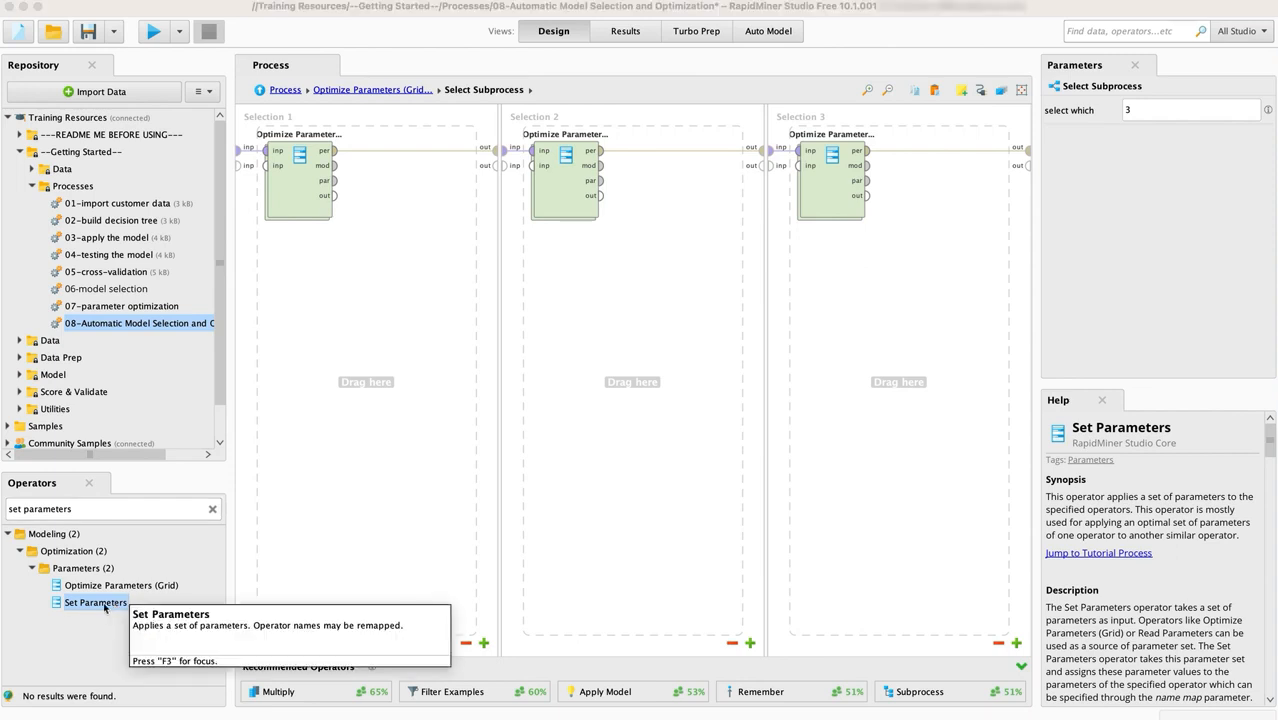
{"action": "left_click_drag", "start_coordinate": [106, 606], "coordinate": [426, 199]}
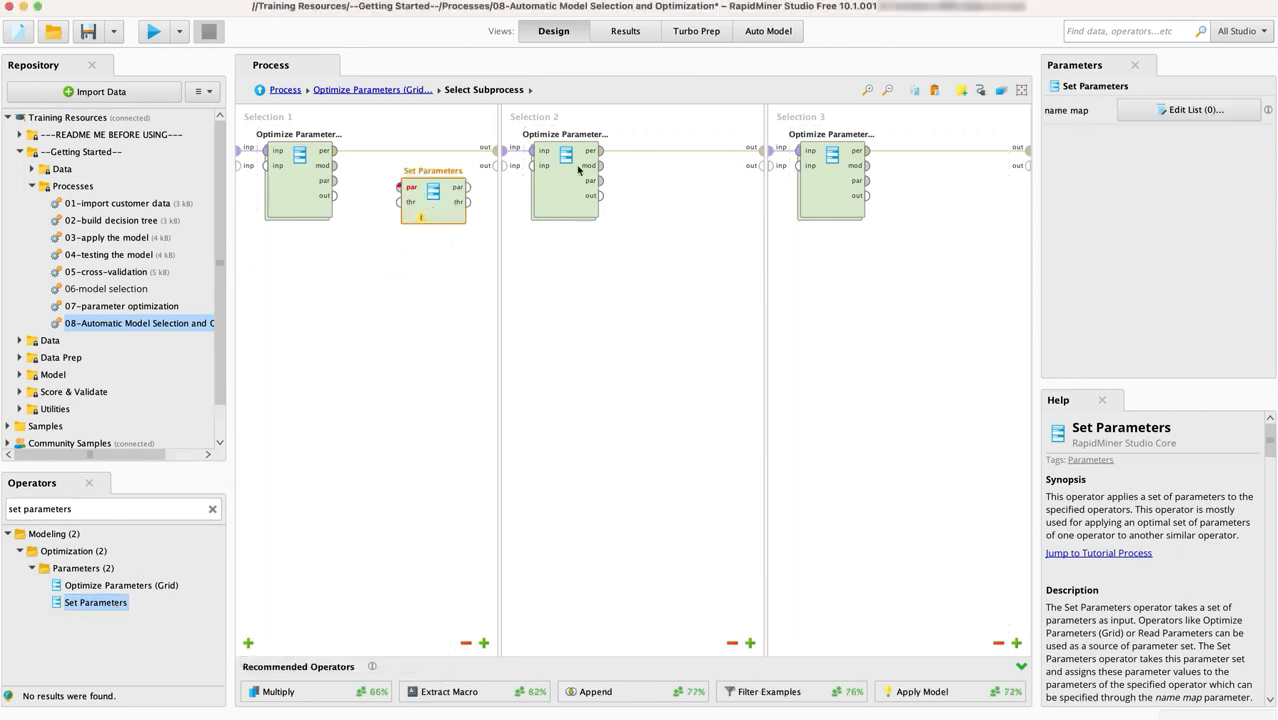
Map Decision Tree to Decision Tree ROC in the Selection 1 Set Parameters and connect the inner grid's parameter set output to it.
{"action": "left_click", "coordinate": [1137, 117]}
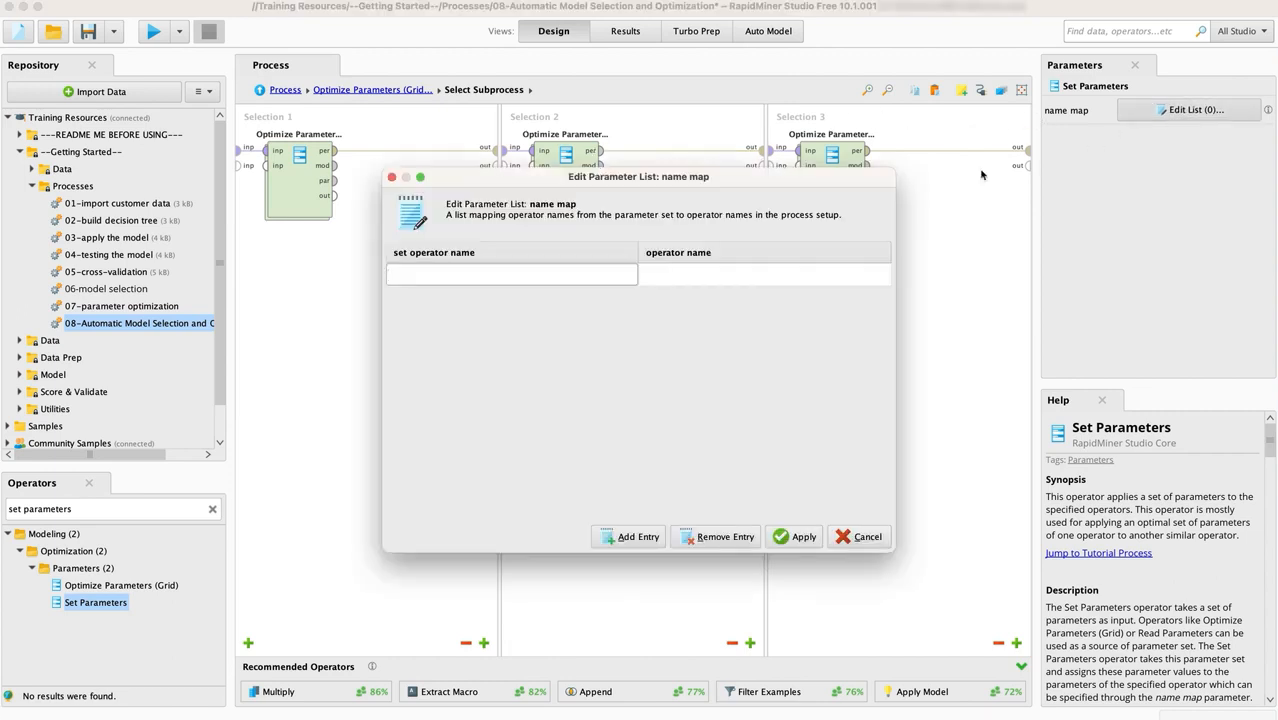
{"action": "type", "text": "Decision Tree"}
{"action": "left_click", "coordinate": [663, 271]}
{"action": "type", "text": "Decision"}
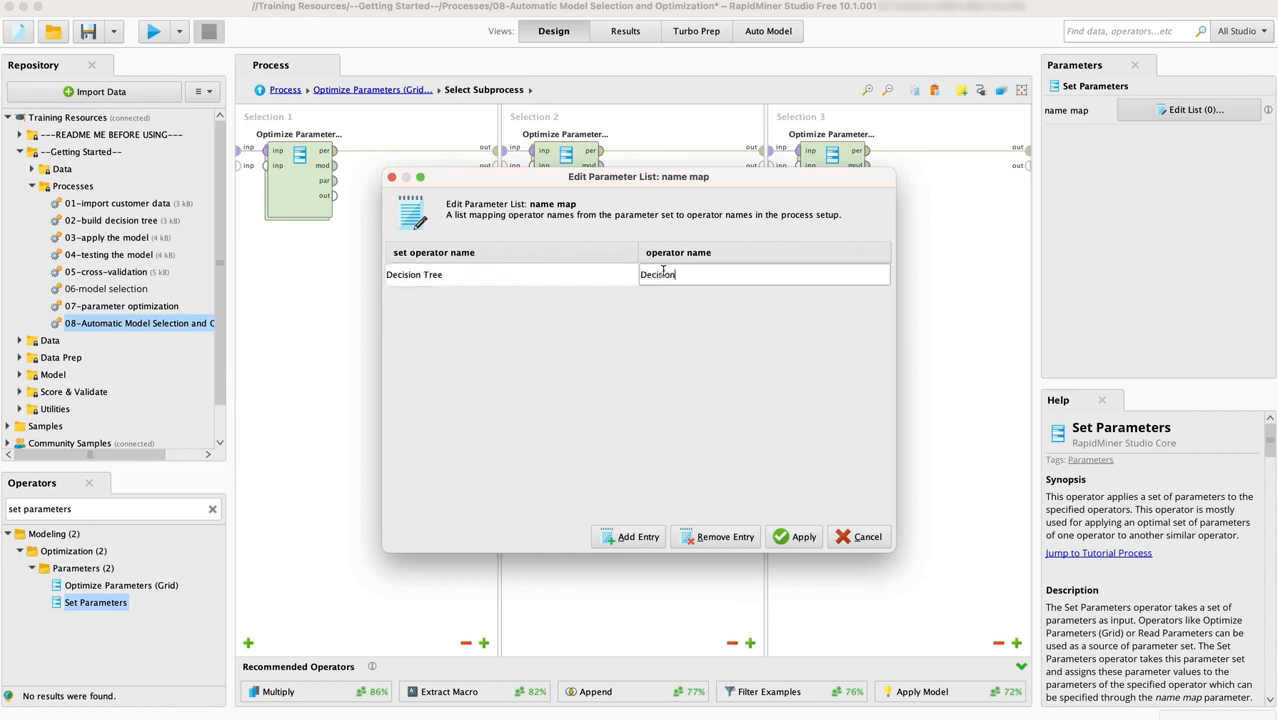
{"action": "type", "text": " Tree ROC"}
{"action": "left_click", "coordinate": [794, 537]}
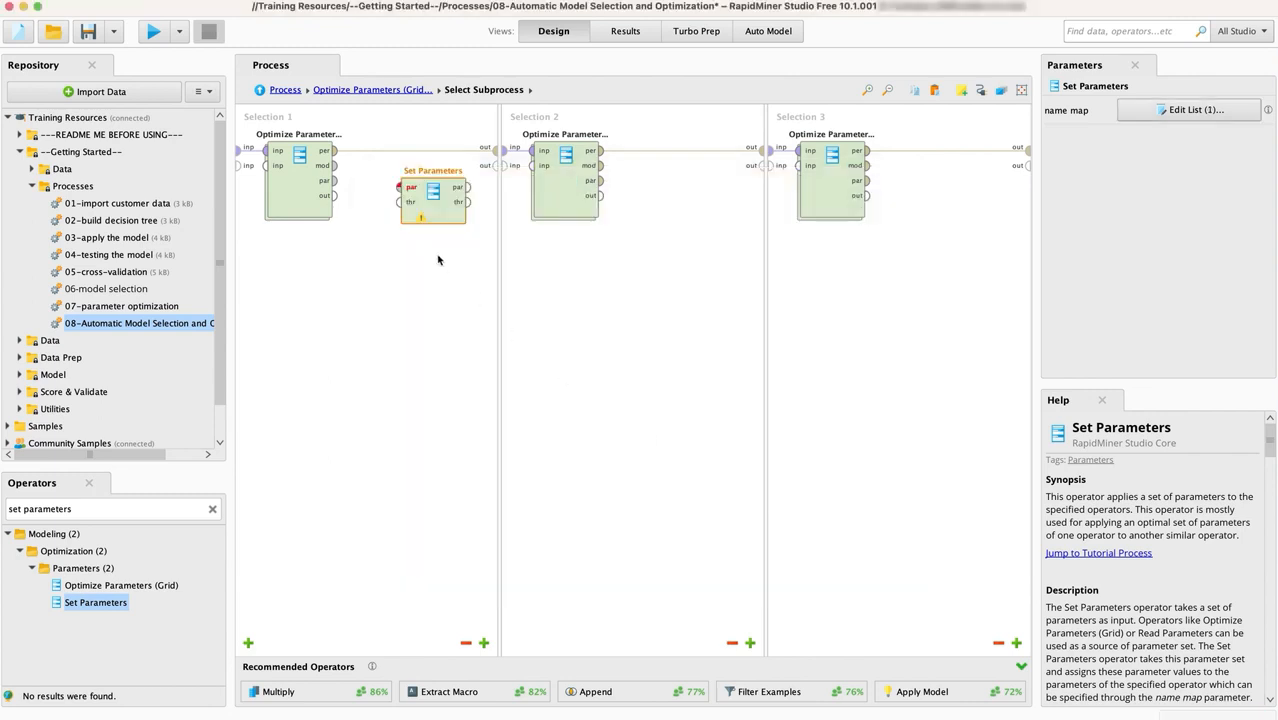
{"action": "left_click", "coordinate": [336, 180]}
{"action": "left_click", "coordinate": [399, 189]}
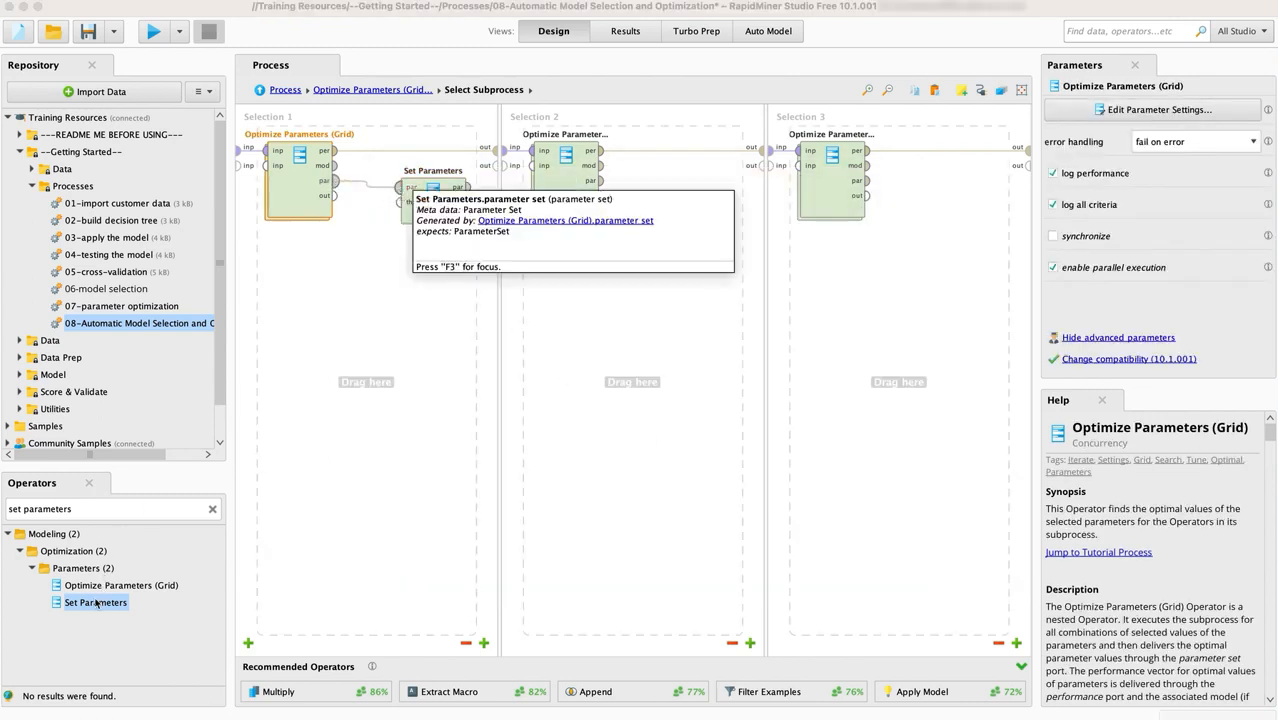
Add a Set Parameters operator to Selection 2 and connect that selection's grid parameter set output to its parameter set input.
{"action": "left_click_drag", "start_coordinate": [96, 603], "coordinate": [670, 195]}
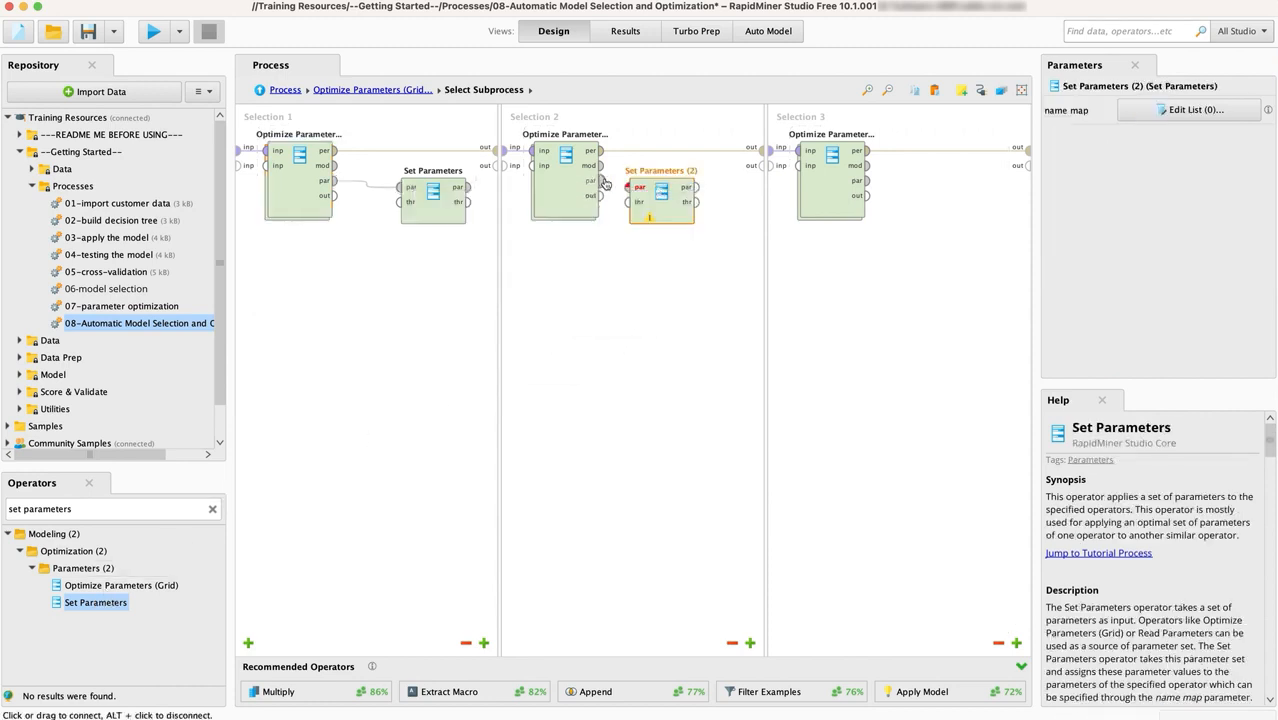
{"action": "left_click", "coordinate": [604, 185]}
{"action": "left_click", "coordinate": [630, 187]}
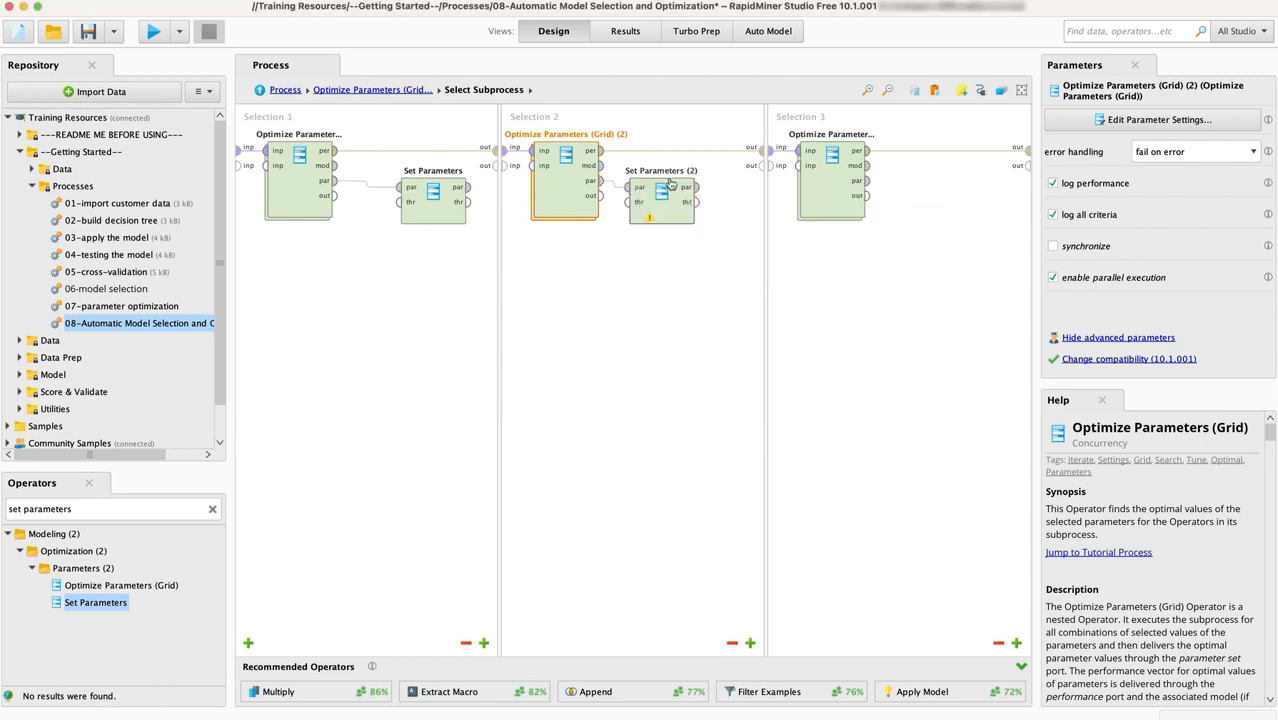
Map the set operator name Random Forest to Random Forest ROC in the name map of the Selection 2 Set Parameters operator.
{"action": "left_click", "coordinate": [670, 188]}
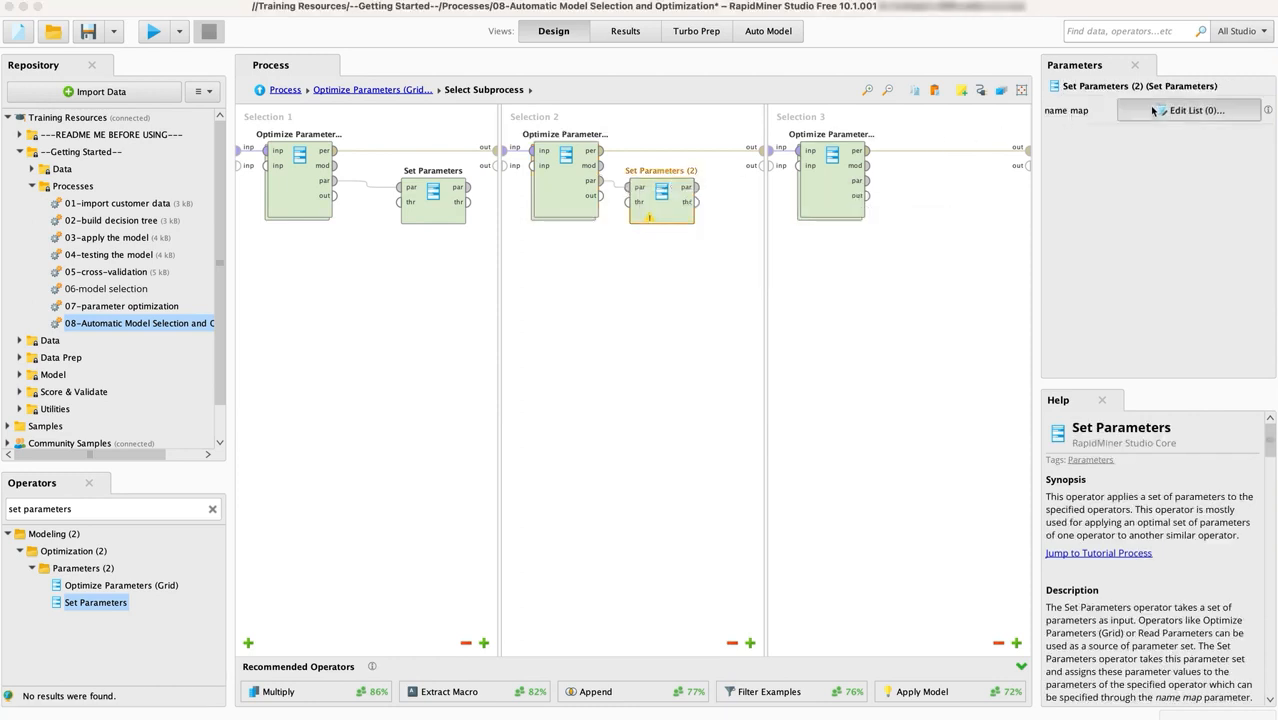
{"action": "left_click", "coordinate": [1152, 111]}
{"action": "double_click", "coordinate": [602, 274]}
{"action": "type", "text": "Rand"}
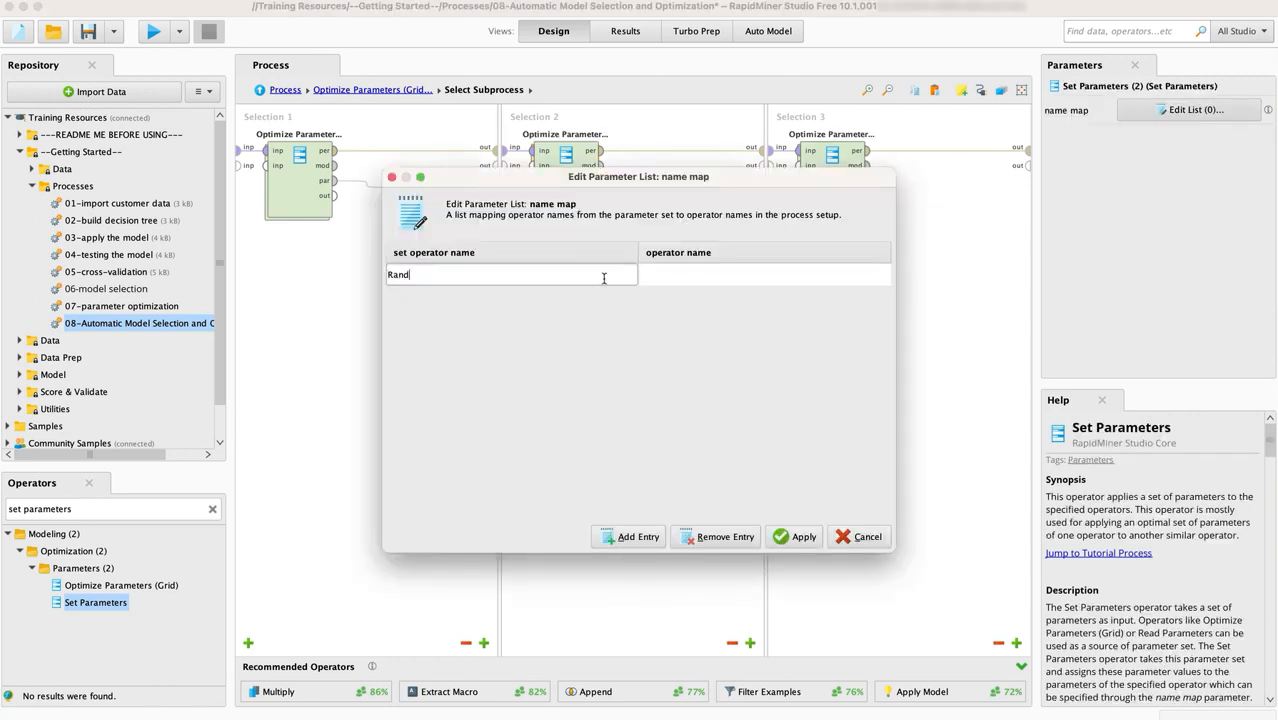
{"action": "type", "text": "om Forest"}
{"action": "double_click", "coordinate": [676, 274]}
{"action": "type", "text": "Random Forest ROC"}
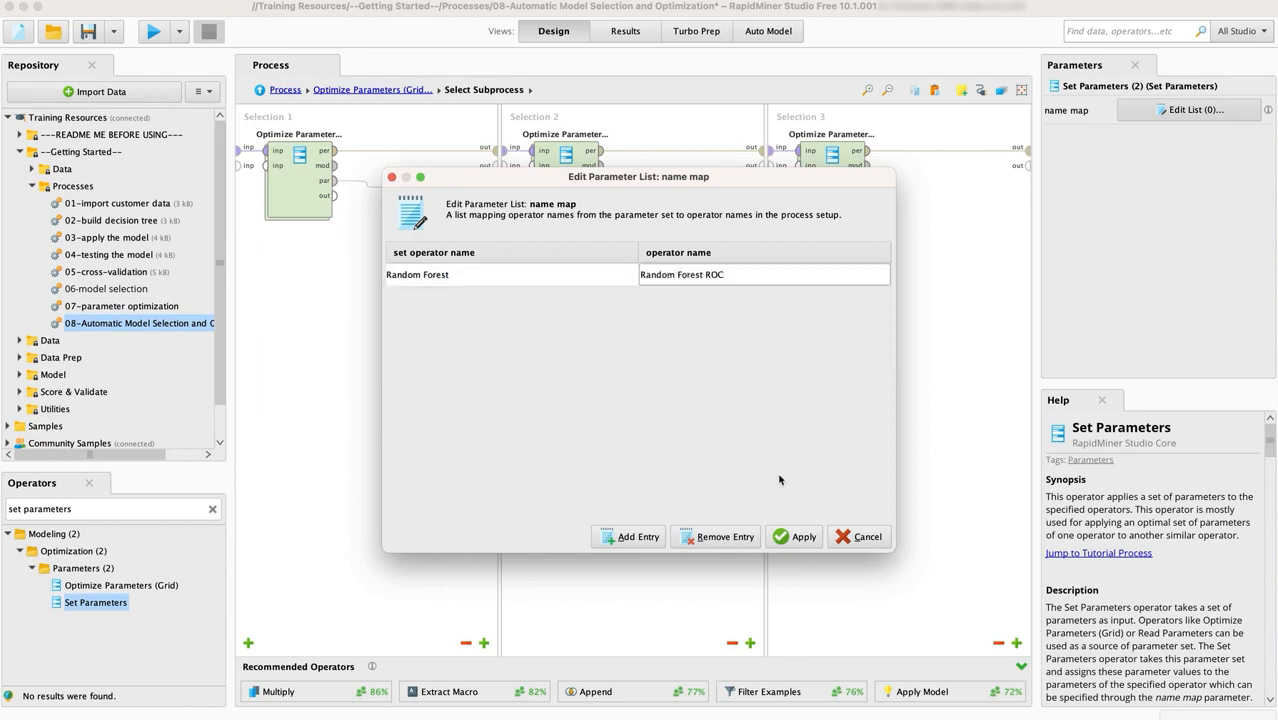
{"action": "left_click", "coordinate": [796, 537]}
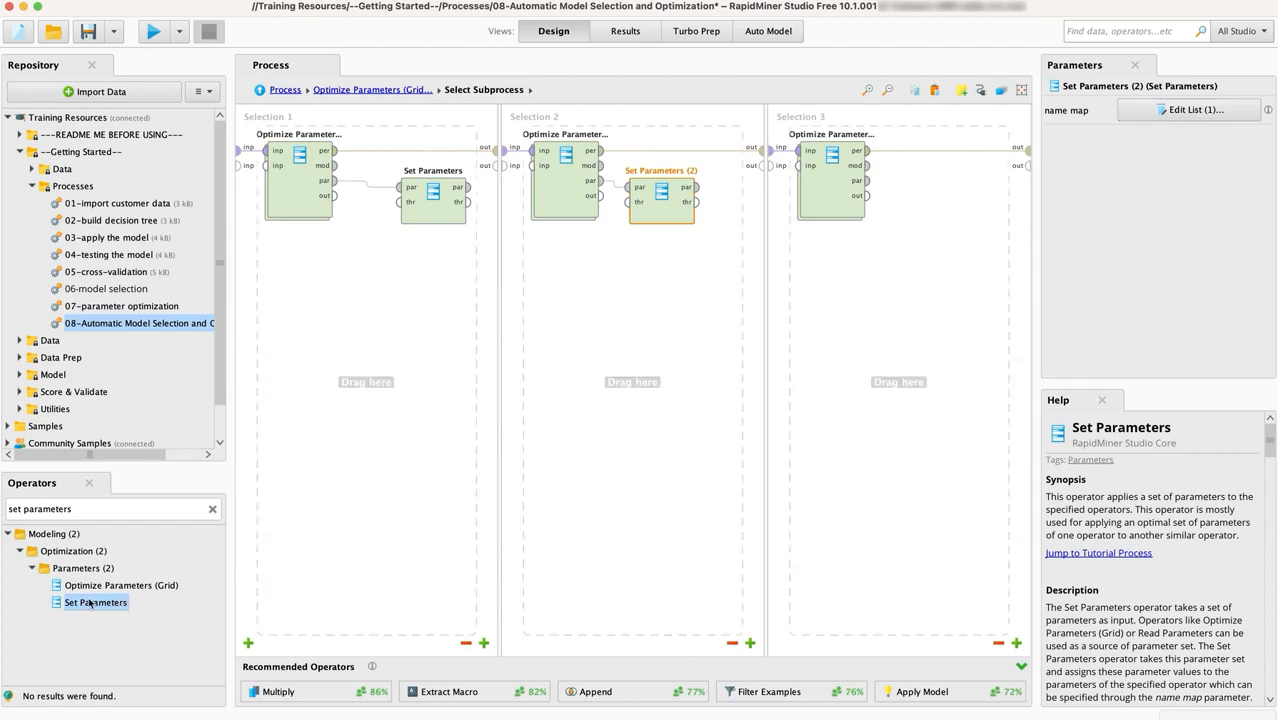
Add a Set Parameters operator to Selection 3 and connect that selection's grid parameter set output to its parameter set input.
{"action": "left_click_drag", "start_coordinate": [90, 603], "coordinate": [953, 195]}
{"action": "left_click", "coordinate": [866, 180]}
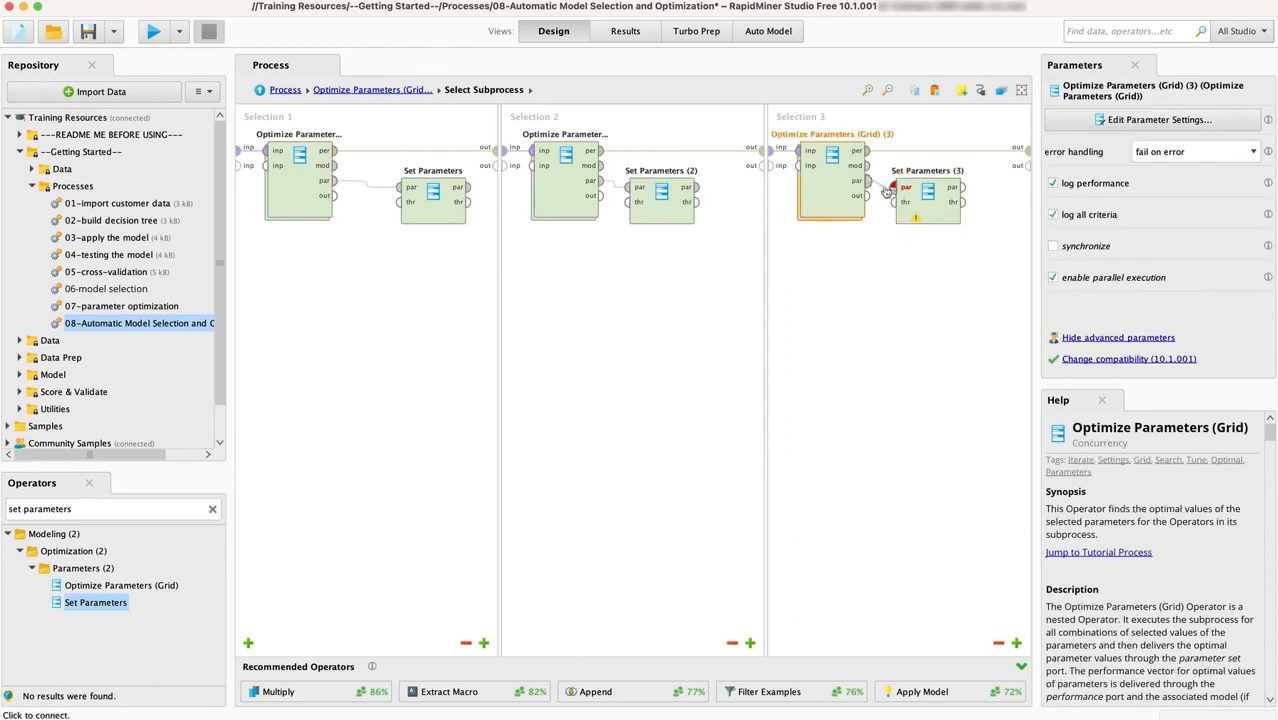
{"action": "left_click", "coordinate": [895, 190]}
Map the set operator name Gradient Boosted Trees to Gradient Boosted Trees ROC in the name map of the Selection 3 Set Parameters operator.
{"action": "left_click", "coordinate": [1140, 112]}
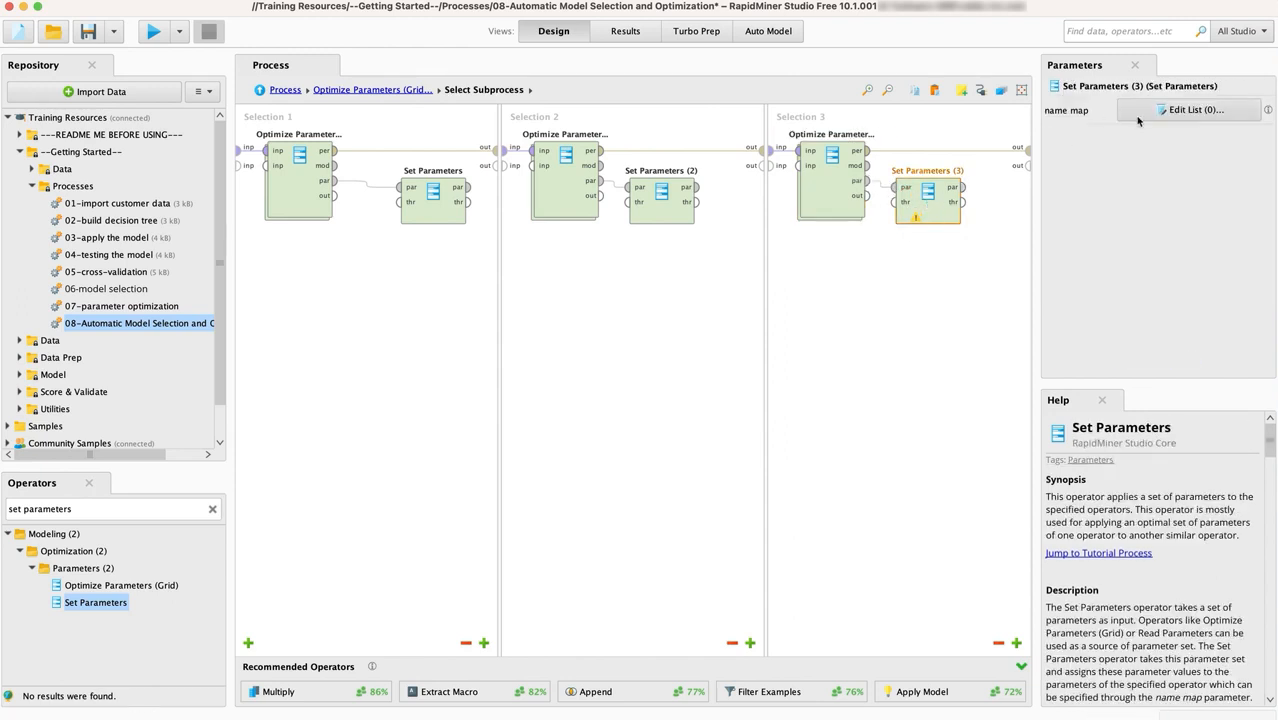
{"action": "type", "text": "Grad"}
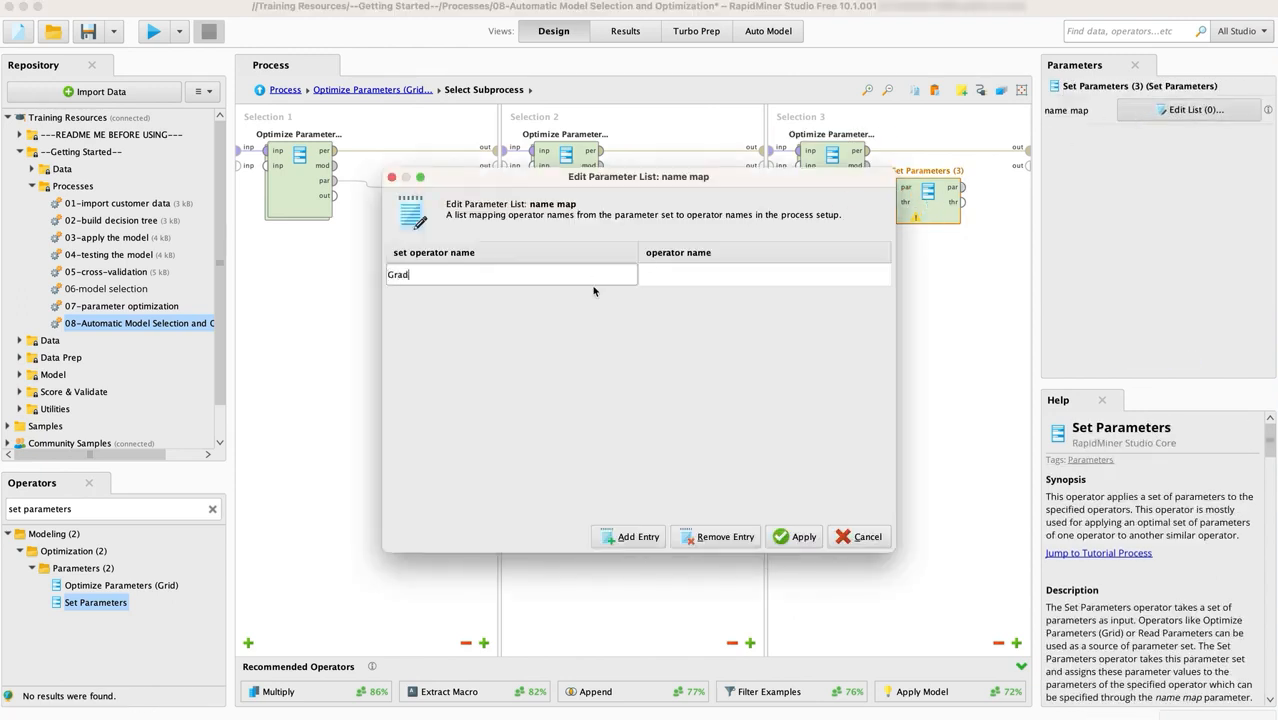
{"action": "type", "text": "ient Boosted Trees"}
{"action": "left_click", "coordinate": [681, 277]}
{"action": "type", "text": "Gra"}
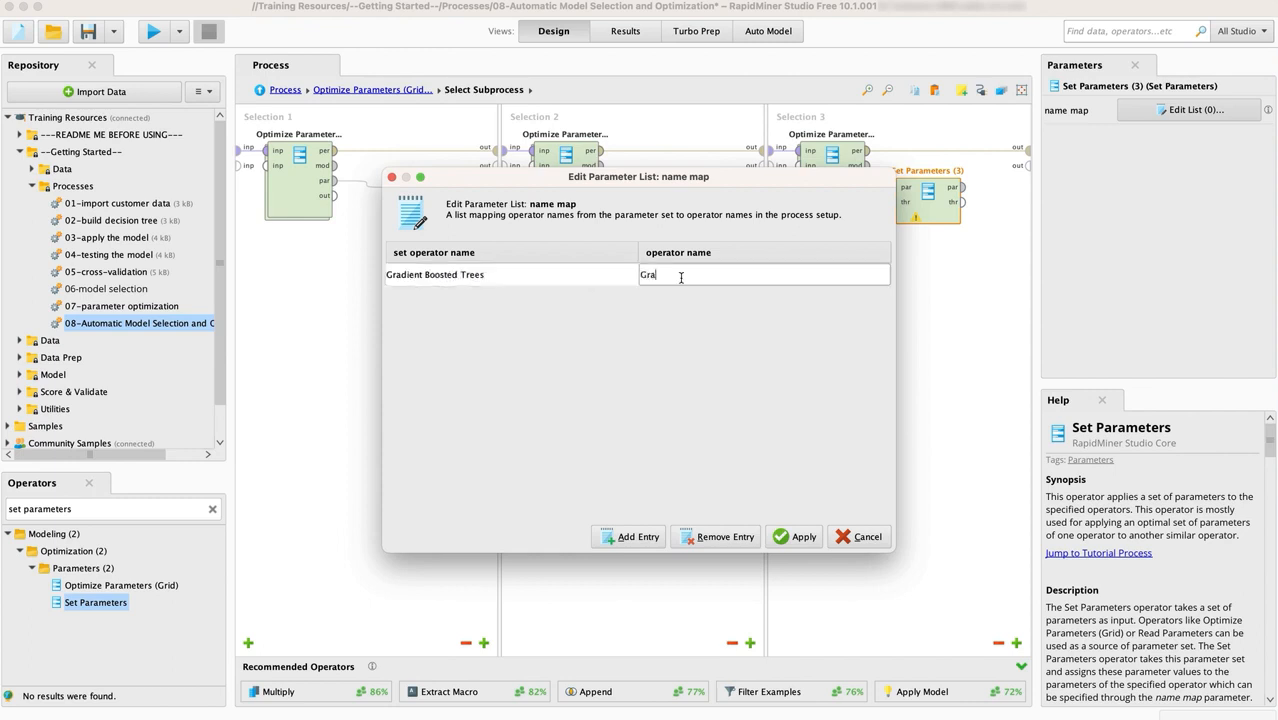
{"action": "type", "text": "dient Boosted Trees ROC"}
{"action": "left_click", "coordinate": [797, 539]}
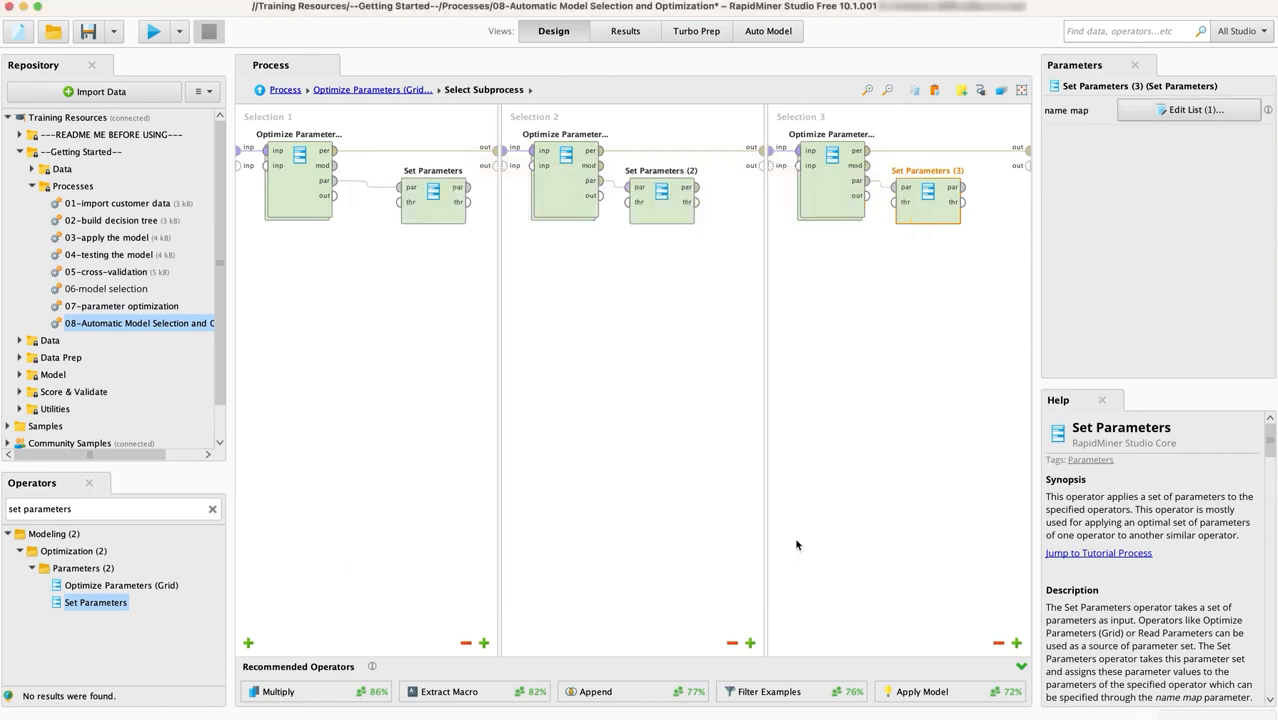
Display the operator execution order of the top-level process and run the process.
{"action": "left_click", "coordinate": [286, 90]}
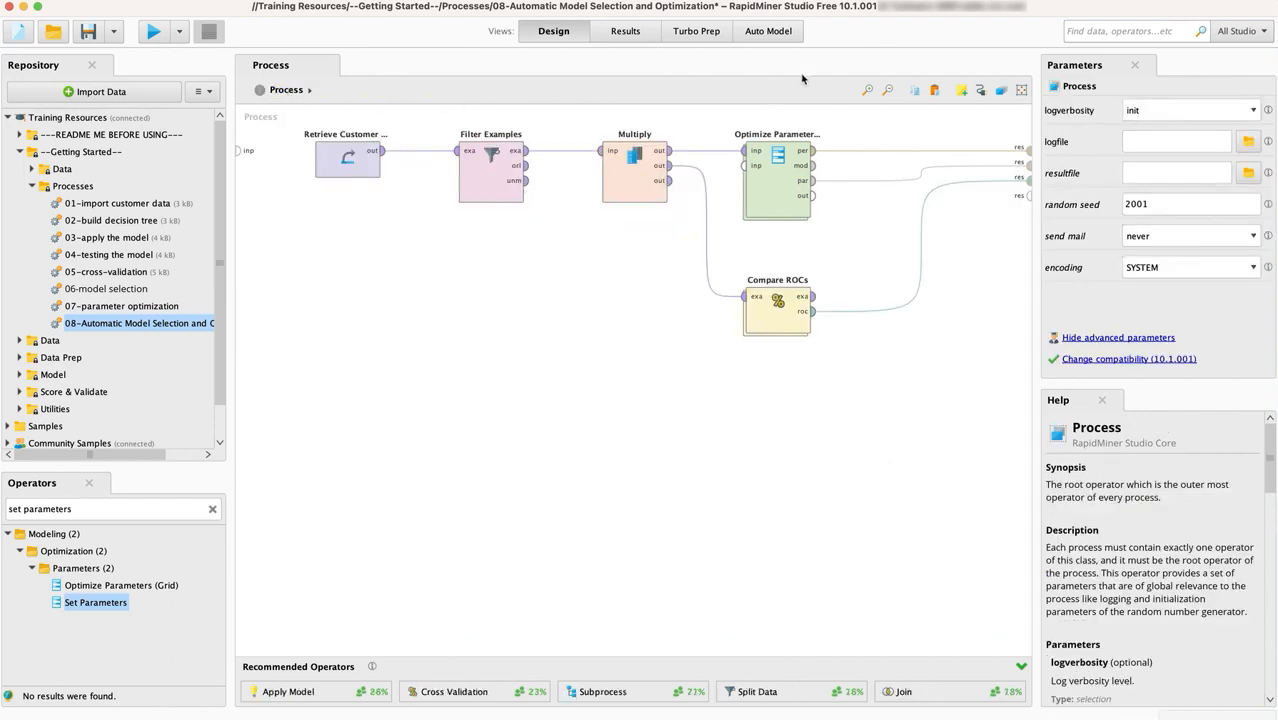
{"action": "left_click", "coordinate": [1002, 92]}
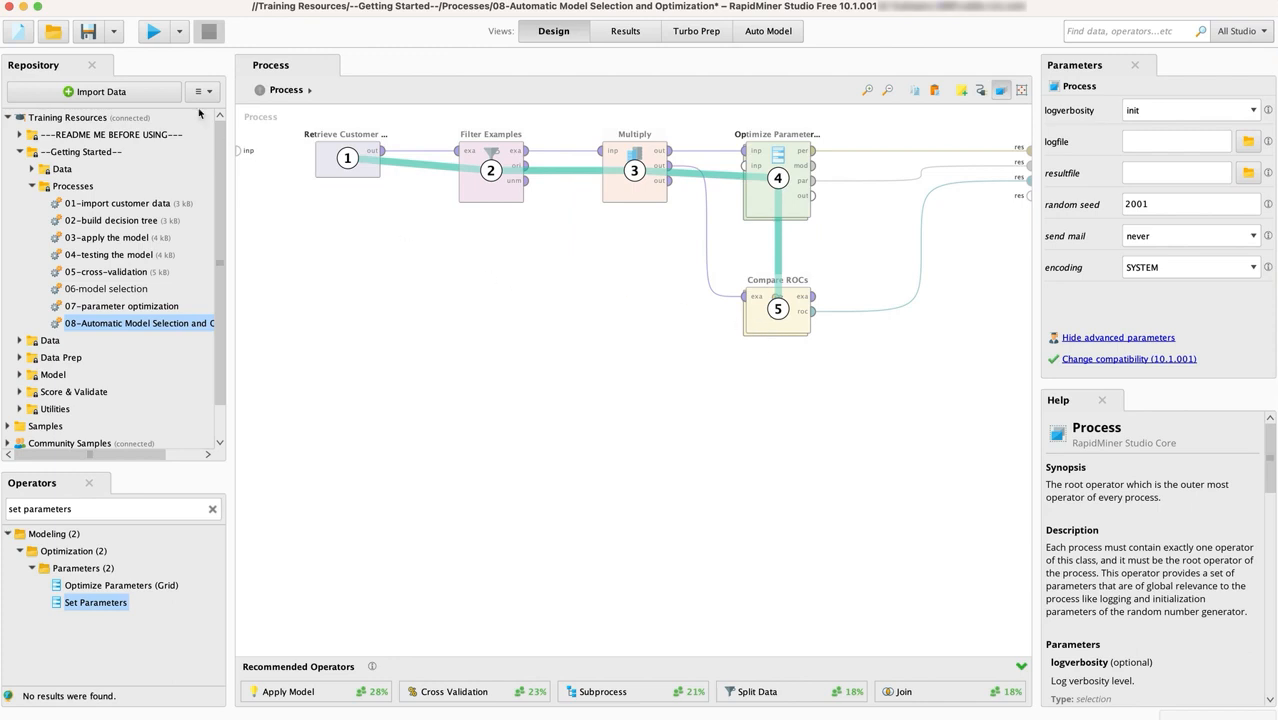
{"action": "left_click", "coordinate": [152, 33]}
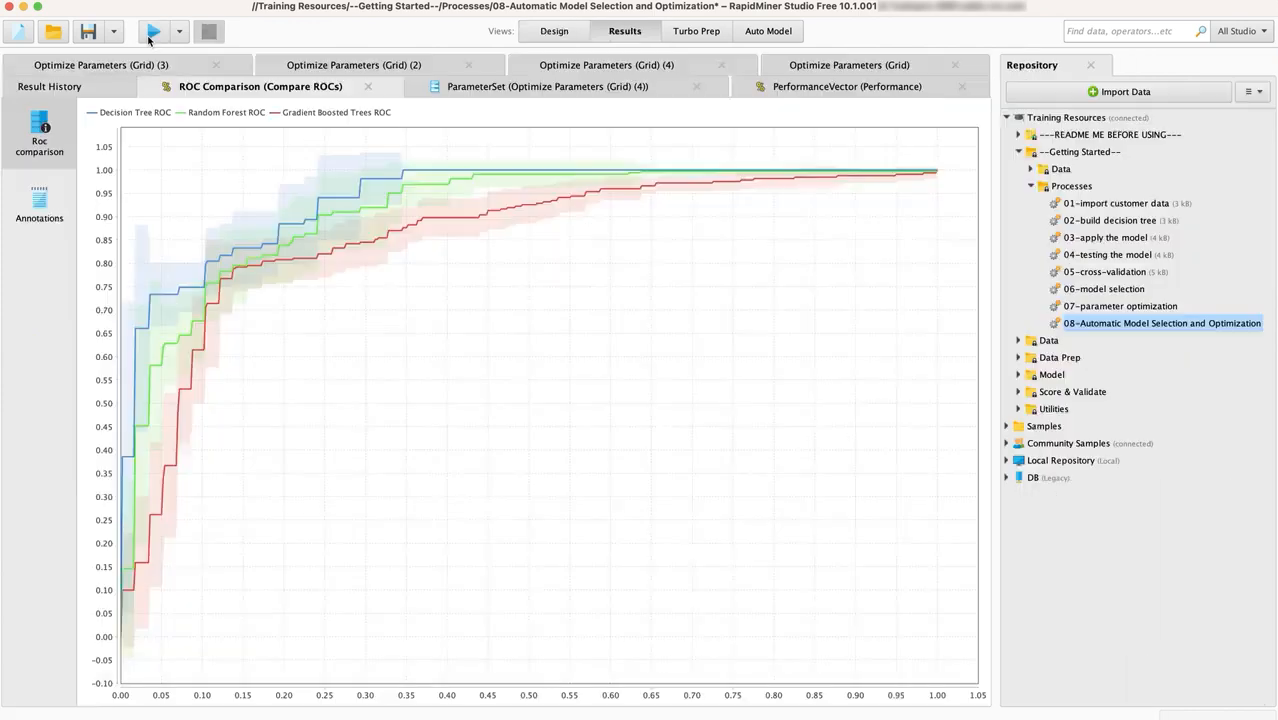
Review the outer grid's parameter set and the ROC comparison of the three tree models in the results.
{"action": "left_click", "coordinate": [456, 90]}
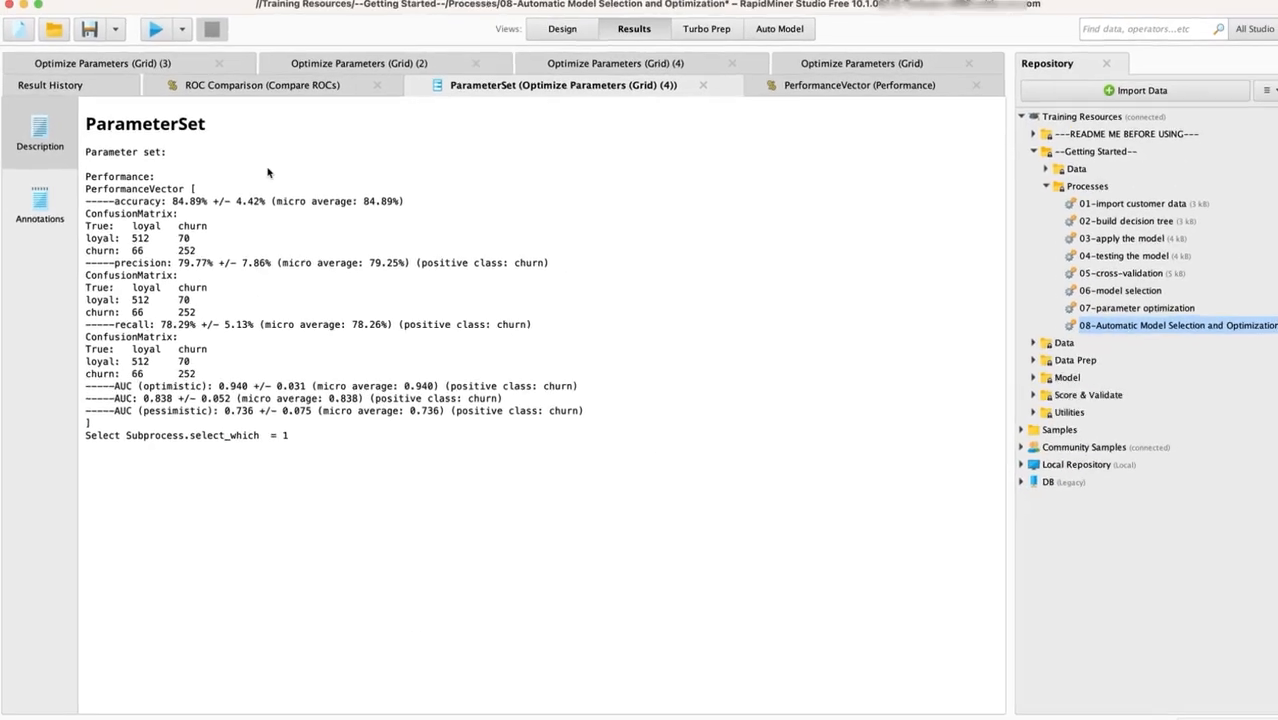
{"action": "left_click", "coordinate": [283, 94]}
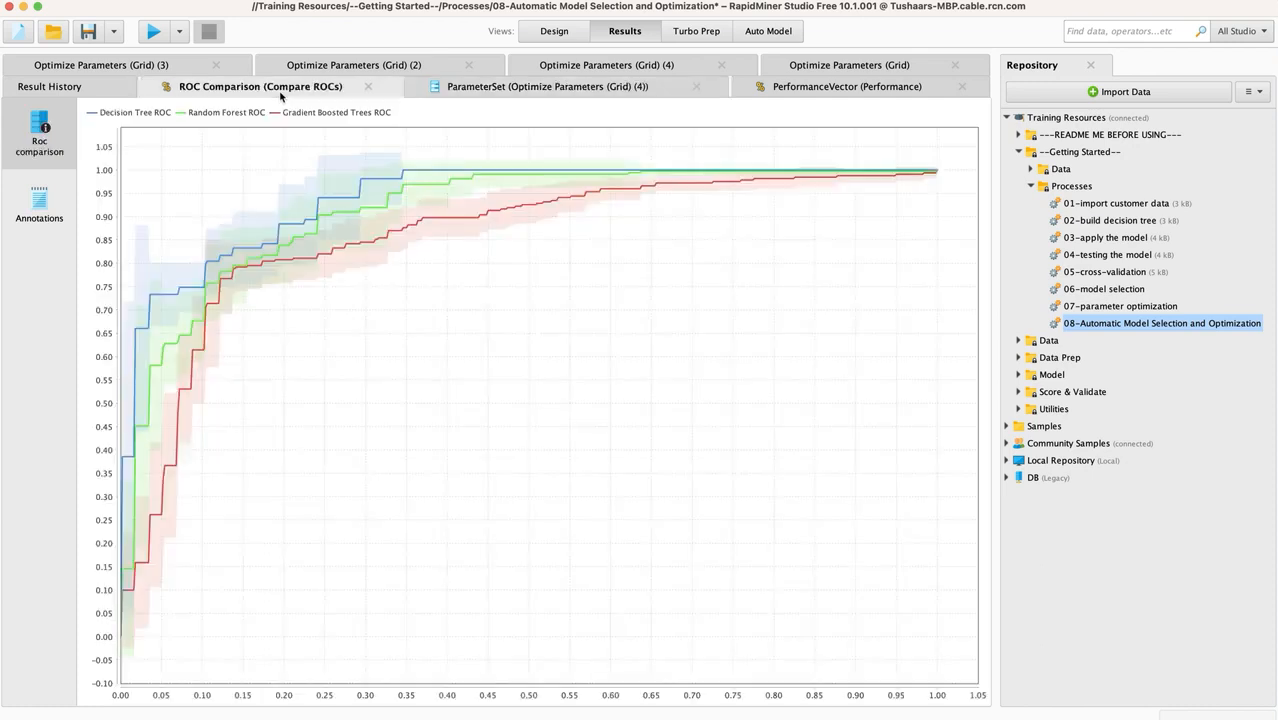